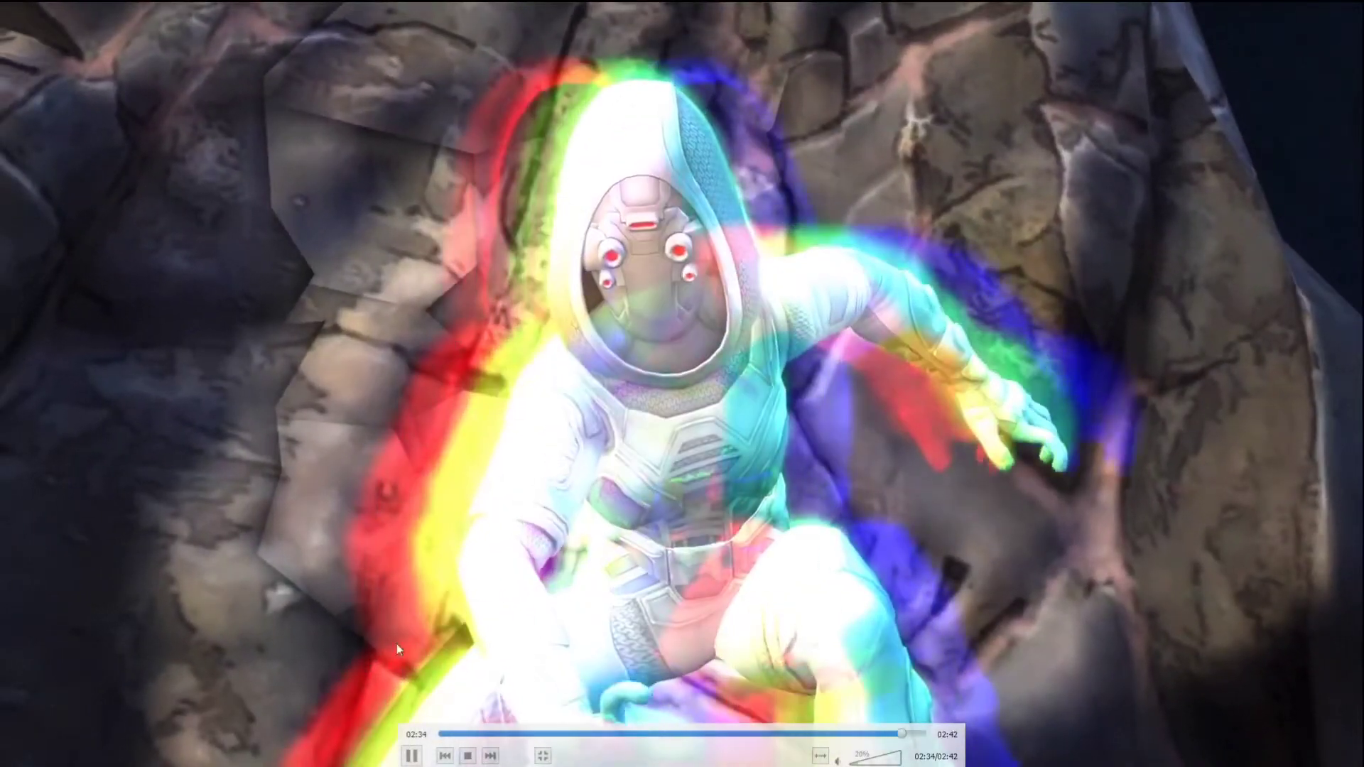
{"action": "left_click", "coordinate": [524, 579]}
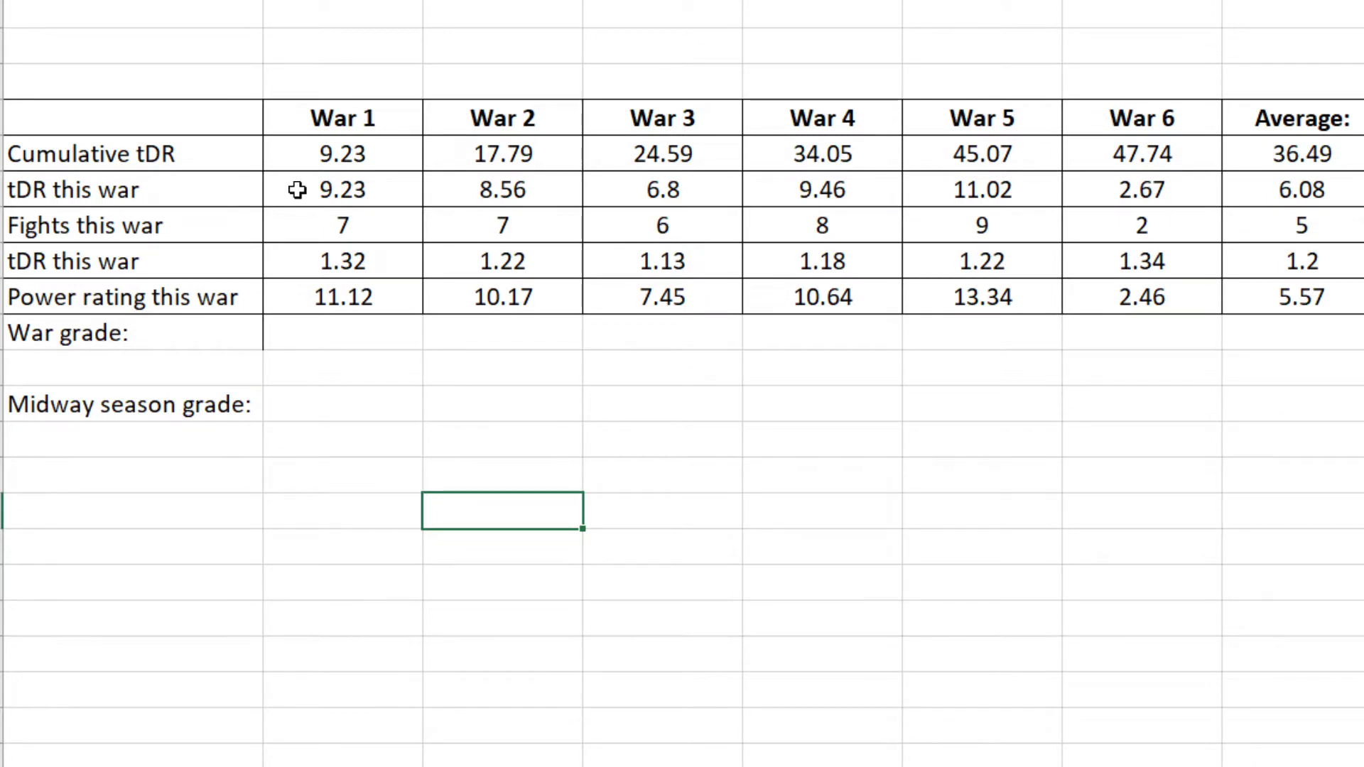
Examine the Cumulative tDR and Power rating this war rows across War 1 to War 6
{"action": "left_click_drag", "start_coordinate": [292, 152], "coordinate": [1136, 188]}
{"action": "left_click", "coordinate": [1137, 156]}
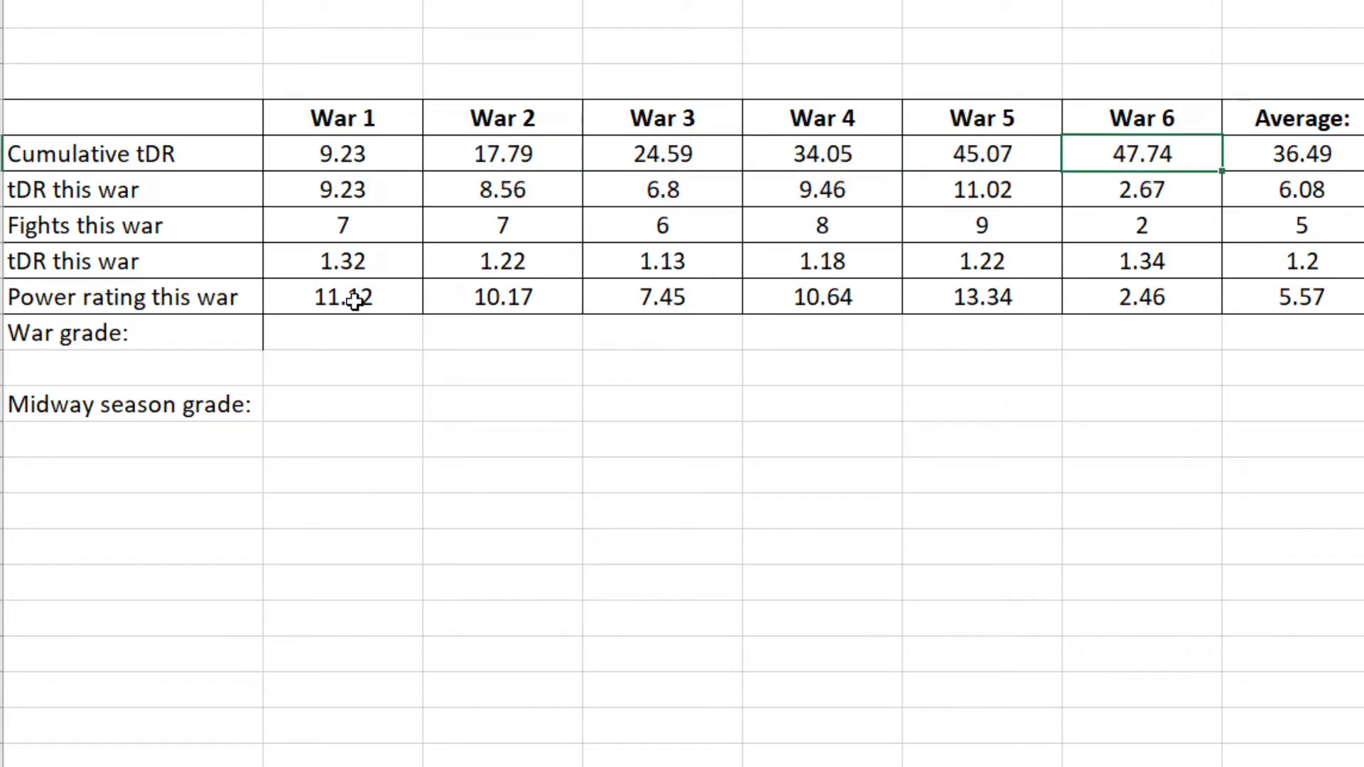
{"action": "left_click_drag", "start_coordinate": [355, 301], "coordinate": [1123, 297]}
{"action": "left_click", "coordinate": [1063, 411]}
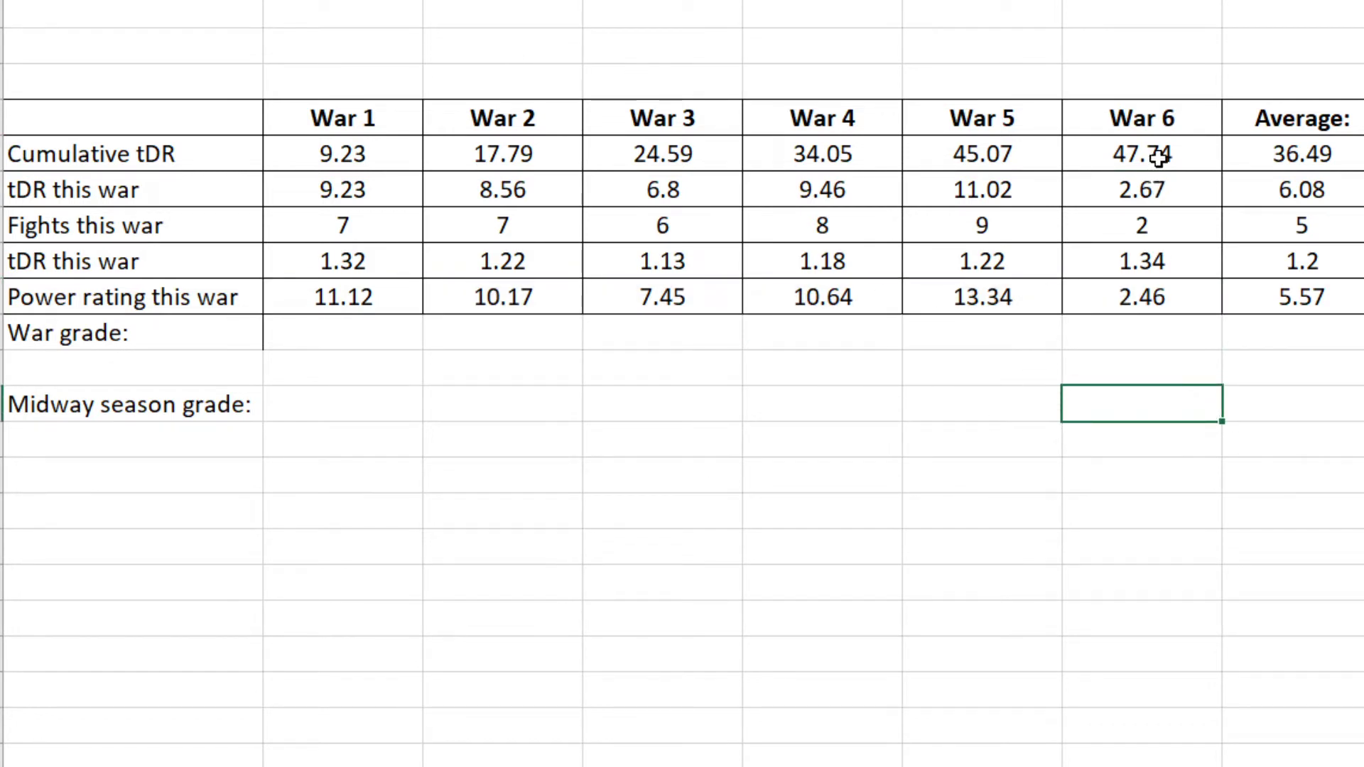
{"action": "left_click_drag", "start_coordinate": [1159, 158], "coordinate": [497, 158]}
{"action": "left_click", "coordinate": [1303, 559]}
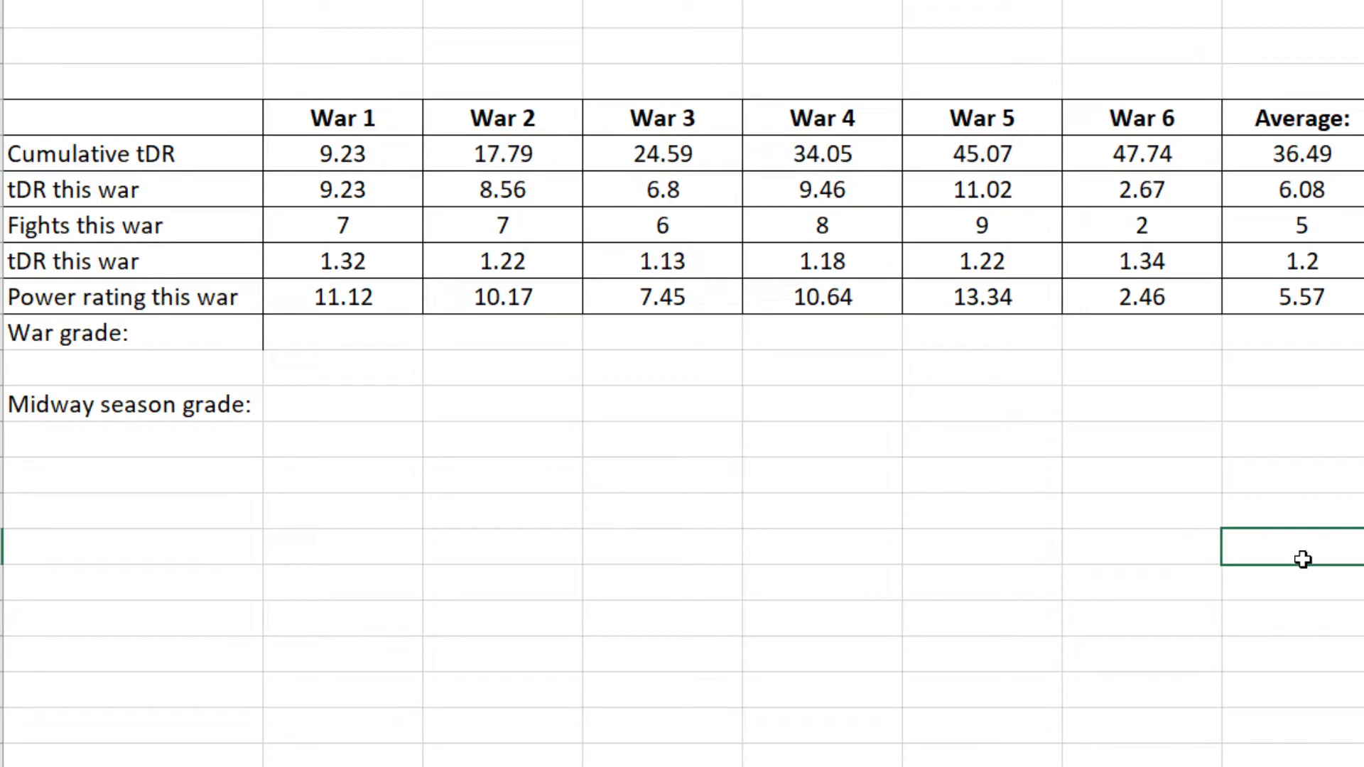
Examine the per-war tDR, fights and power rating rows across all six wars, along with the Average column
{"action": "left_click_drag", "start_coordinate": [365, 189], "coordinate": [1202, 197]}
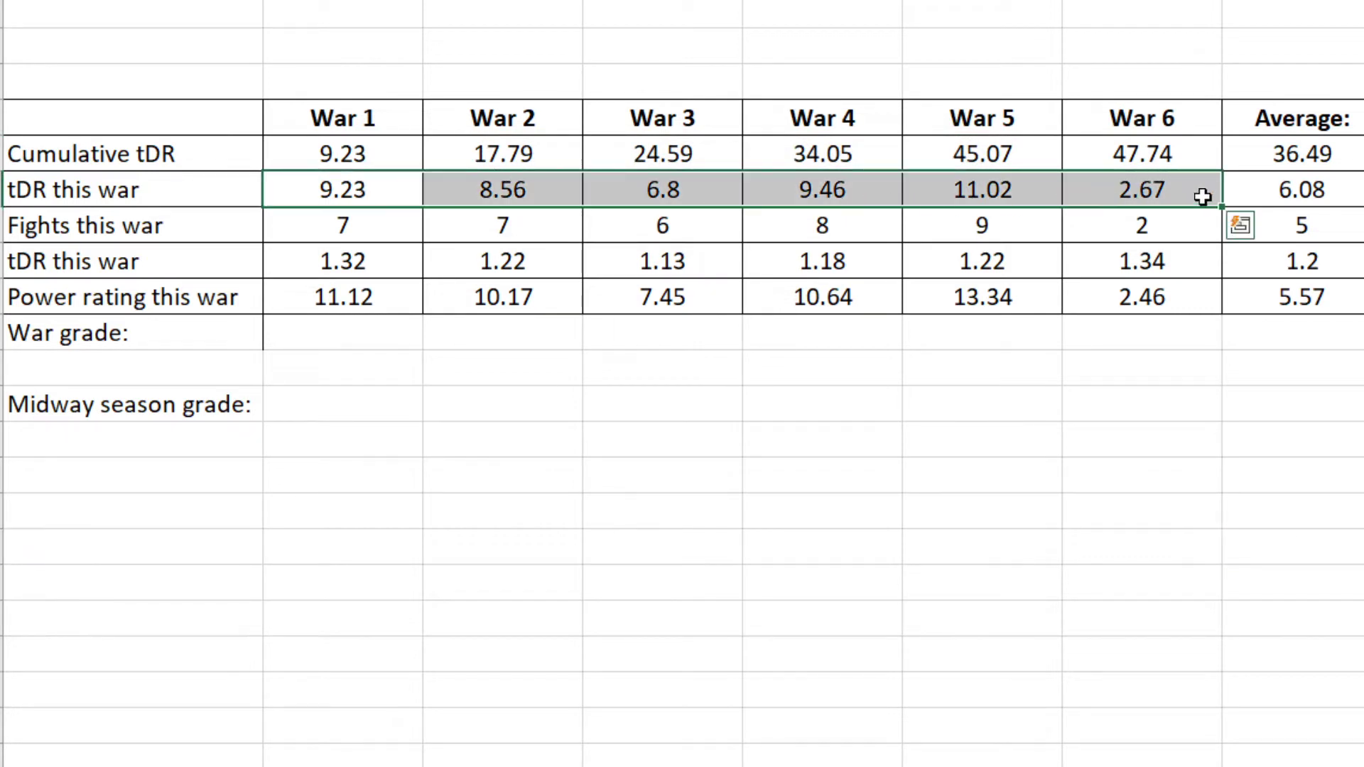
{"action": "left_click_drag", "start_coordinate": [393, 220], "coordinate": [1163, 234]}
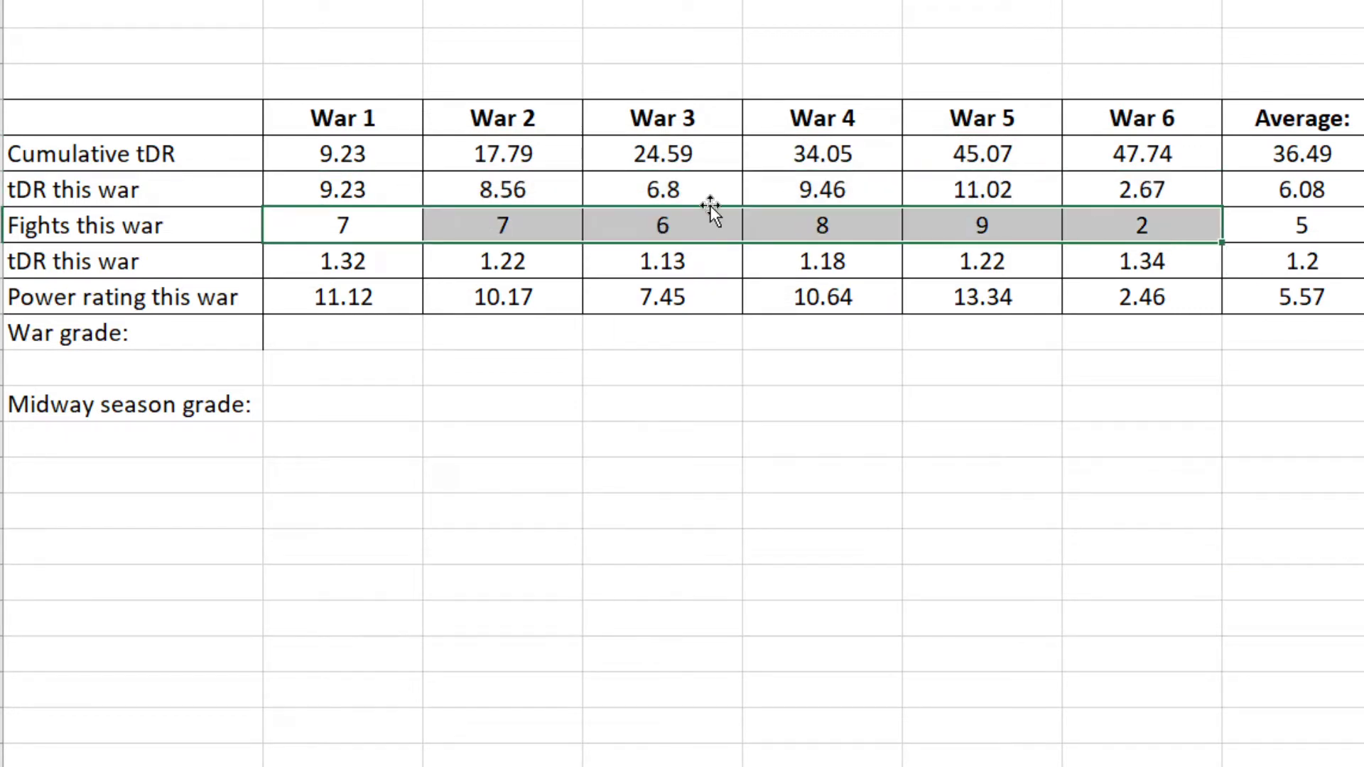
{"action": "left_click_drag", "start_coordinate": [337, 266], "coordinate": [1126, 261]}
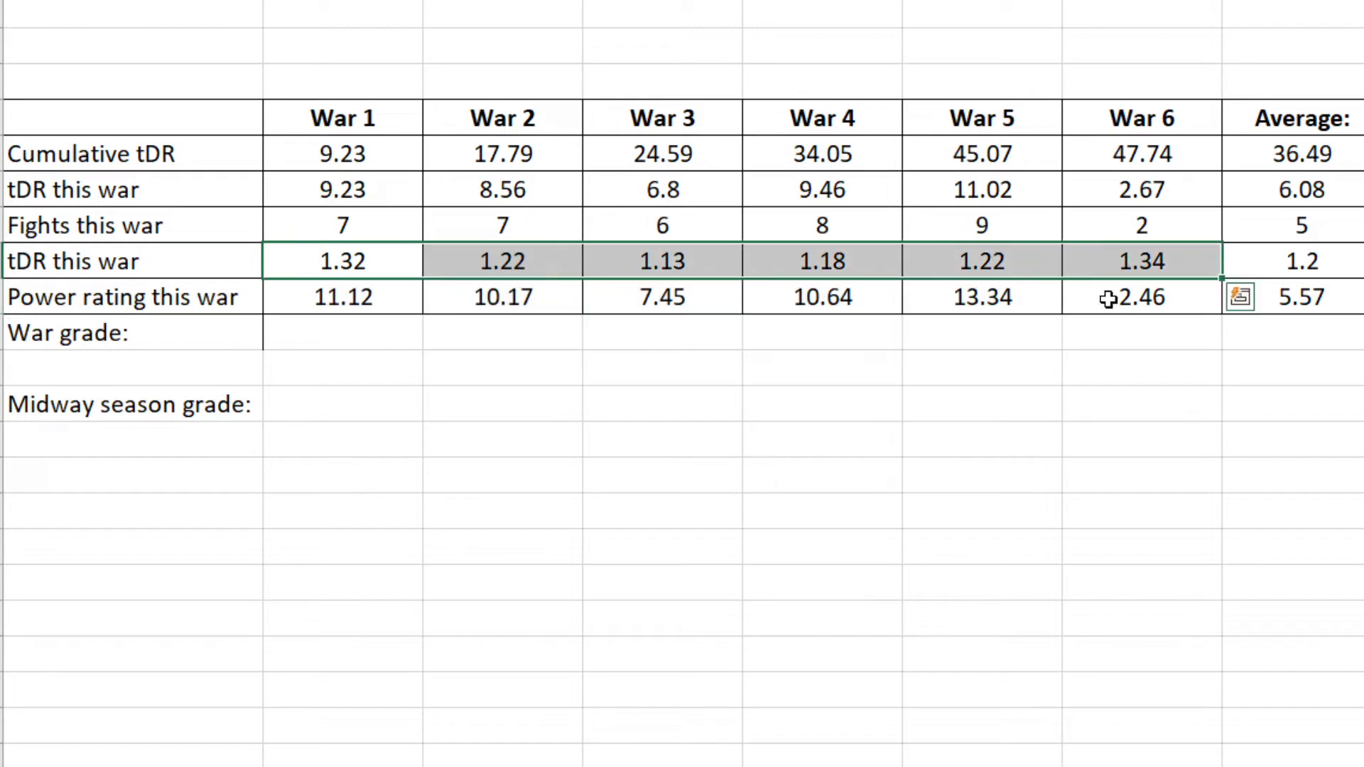
{"action": "left_click", "coordinate": [618, 436]}
{"action": "left_click_drag", "start_coordinate": [355, 301], "coordinate": [1087, 292]}
{"action": "left_click", "coordinate": [1126, 465]}
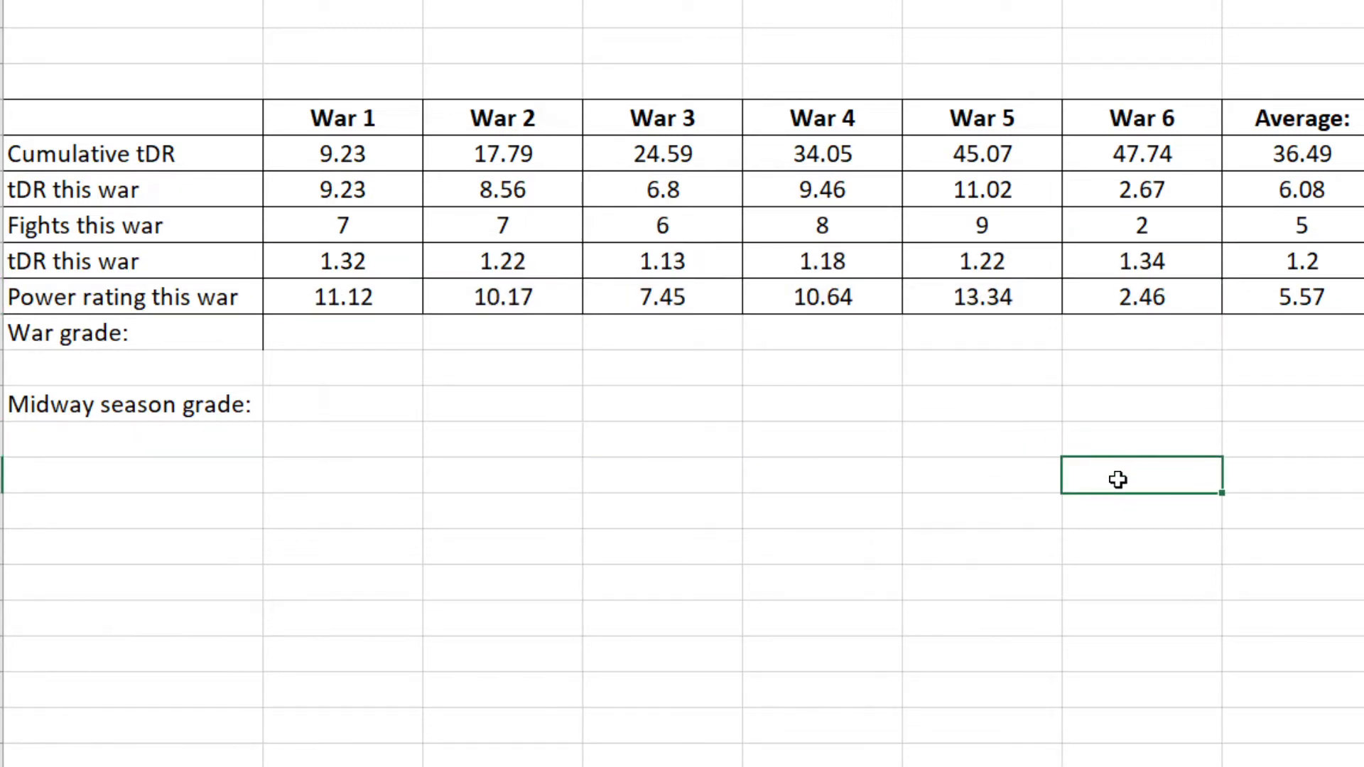
{"action": "left_click_drag", "start_coordinate": [1331, 151], "coordinate": [1331, 310]}
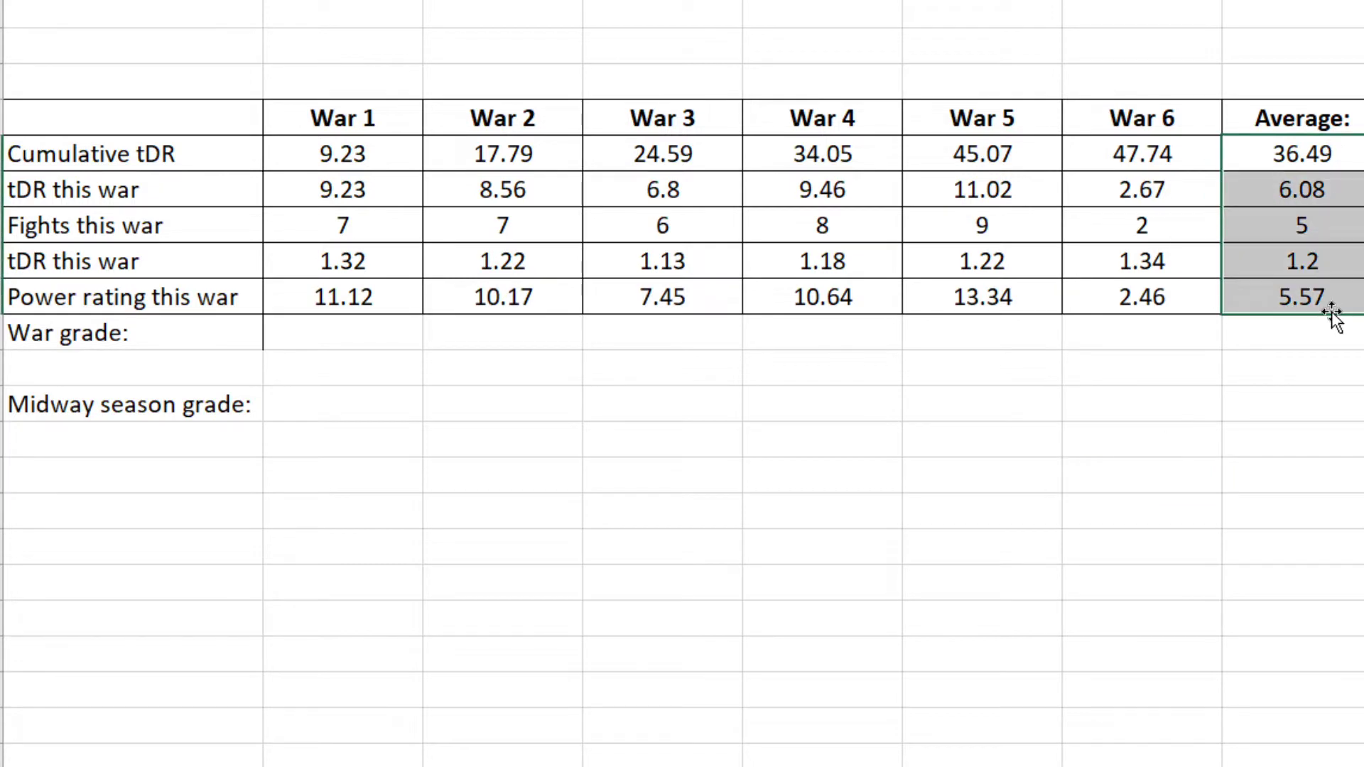
{"action": "left_click", "coordinate": [1321, 437]}
Go to the cumulative season table and examine War 6's kills and the rating definitions below the table
{"action": "scroll", "coordinate": [1321, 437], "scroll_direction": "left", "scroll_amount": 3}
{"action": "scroll", "coordinate": [682, 383], "scroll_direction": "left", "scroll_amount": 5}
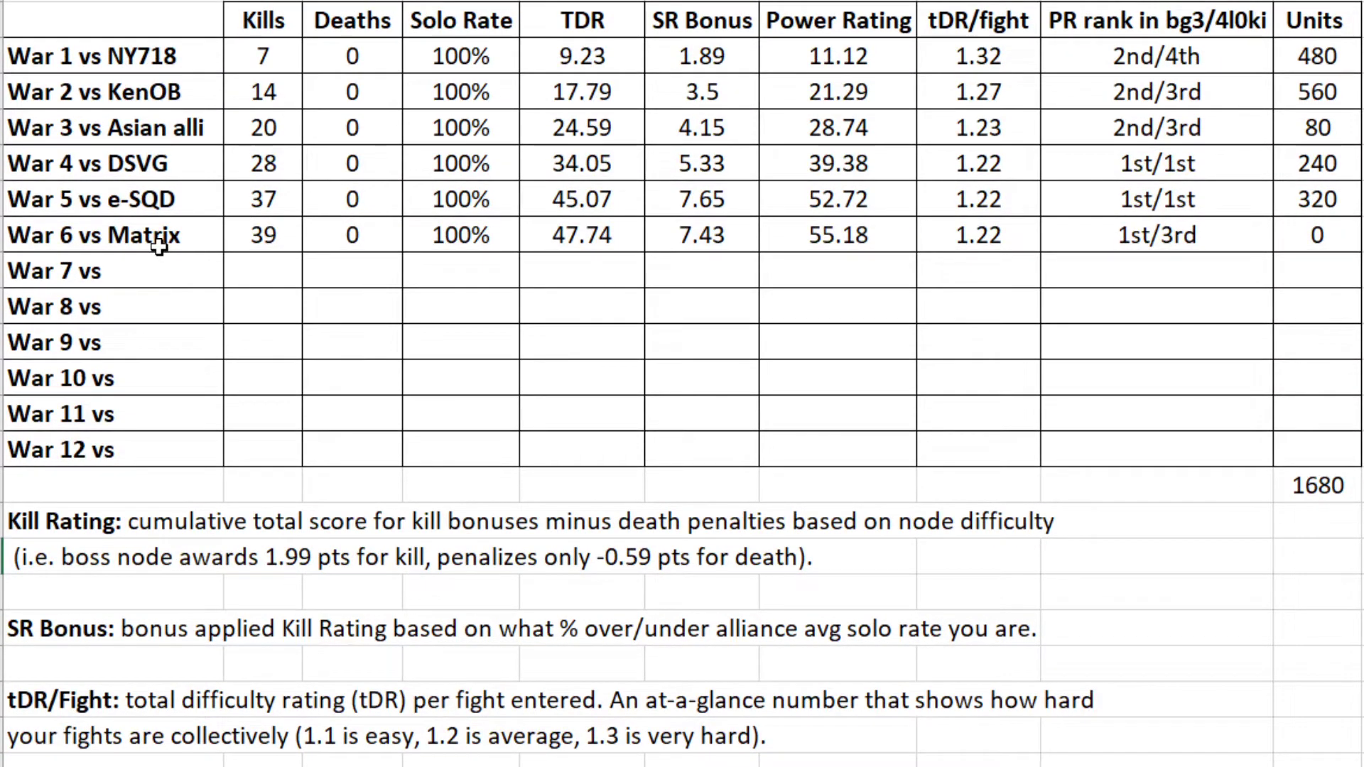
{"action": "left_click", "coordinate": [275, 239]}
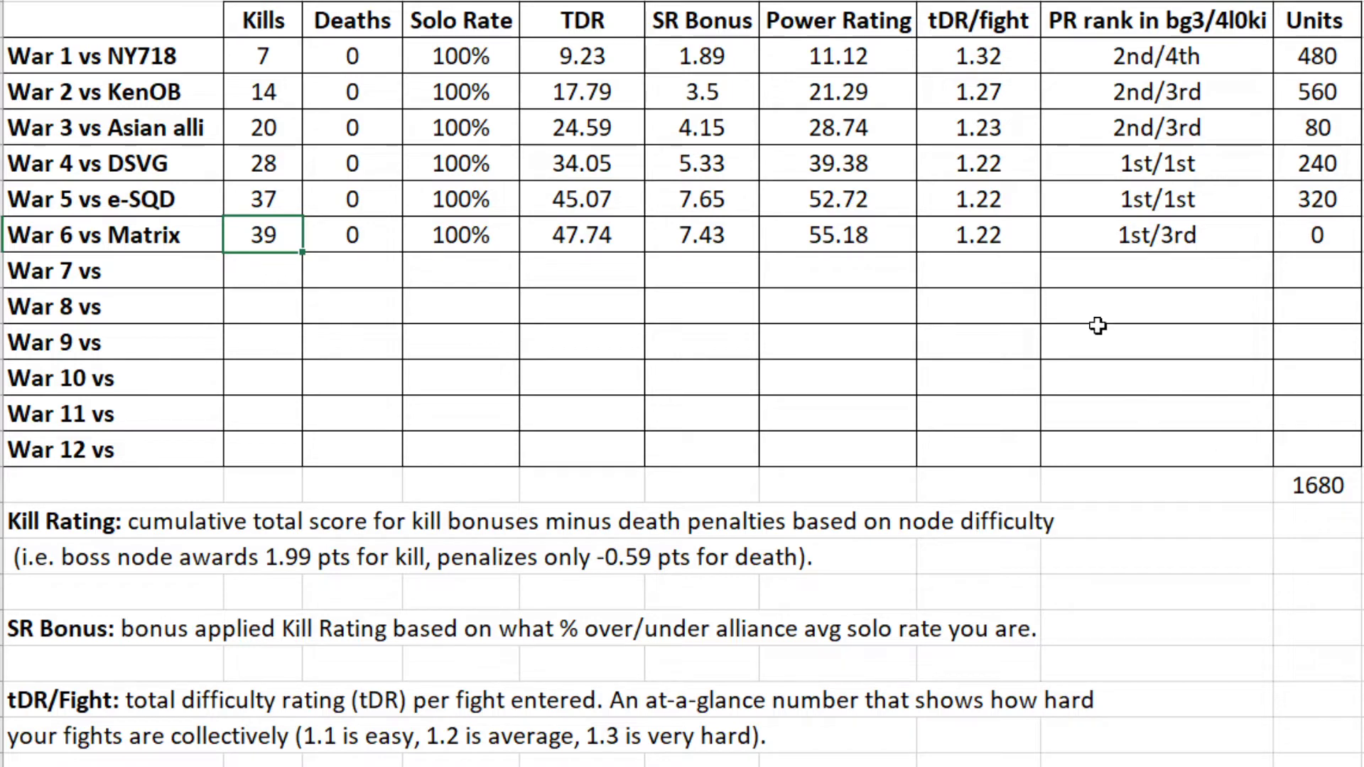
{"action": "scroll", "coordinate": [1112, 335], "scroll_direction": "down", "scroll_amount": 1}
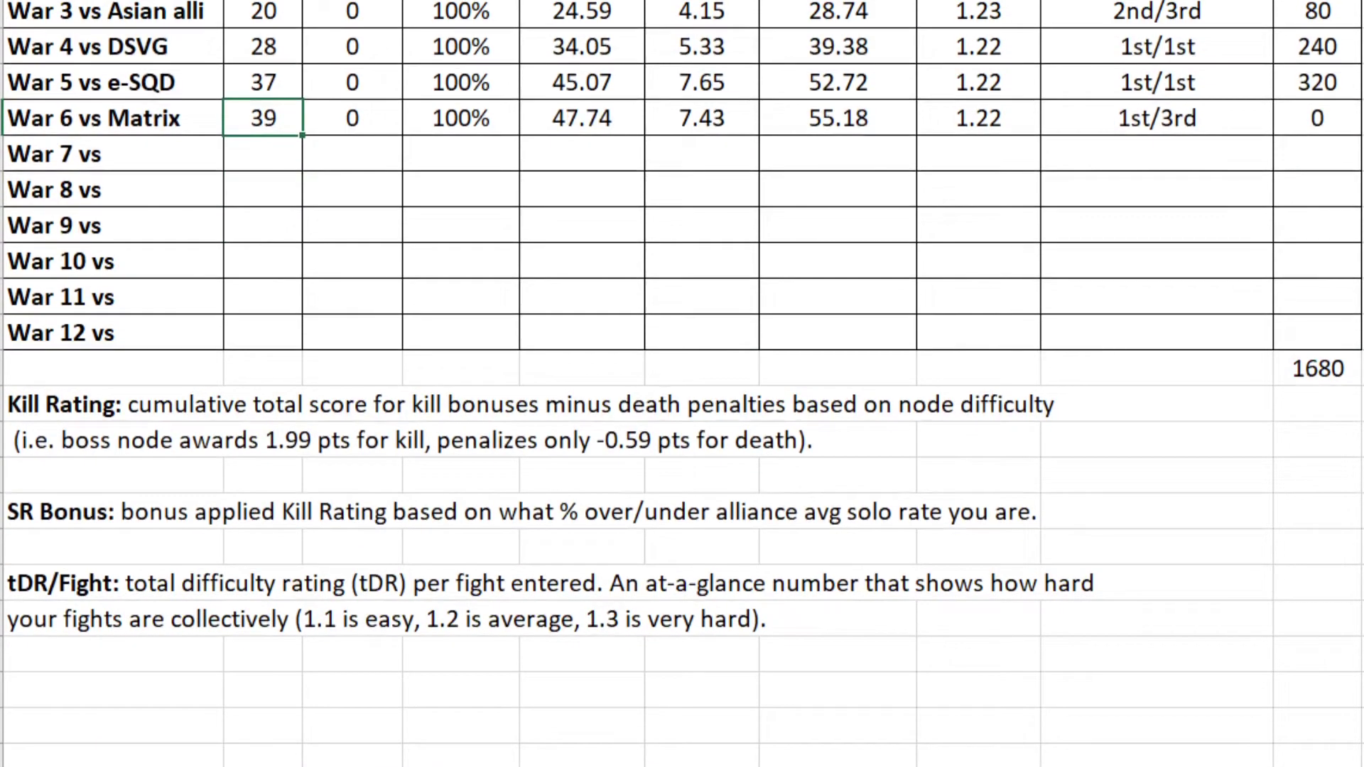
Return to the per-war breakdown table for War 1 to War 6
{"action": "scroll", "coordinate": [682, 384], "scroll_direction": "right", "scroll_amount": 10}
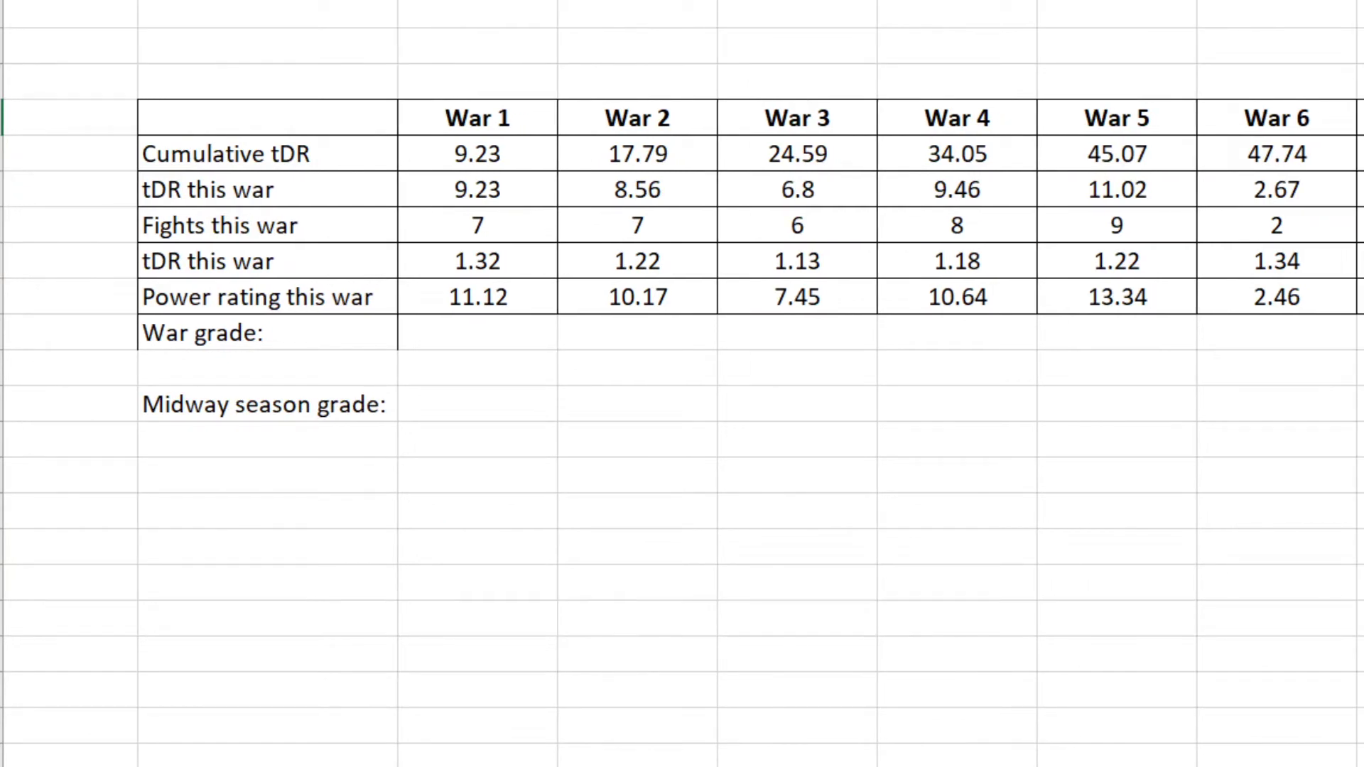
{"action": "scroll", "coordinate": [806, 381], "scroll_direction": "right", "scroll_amount": 2}
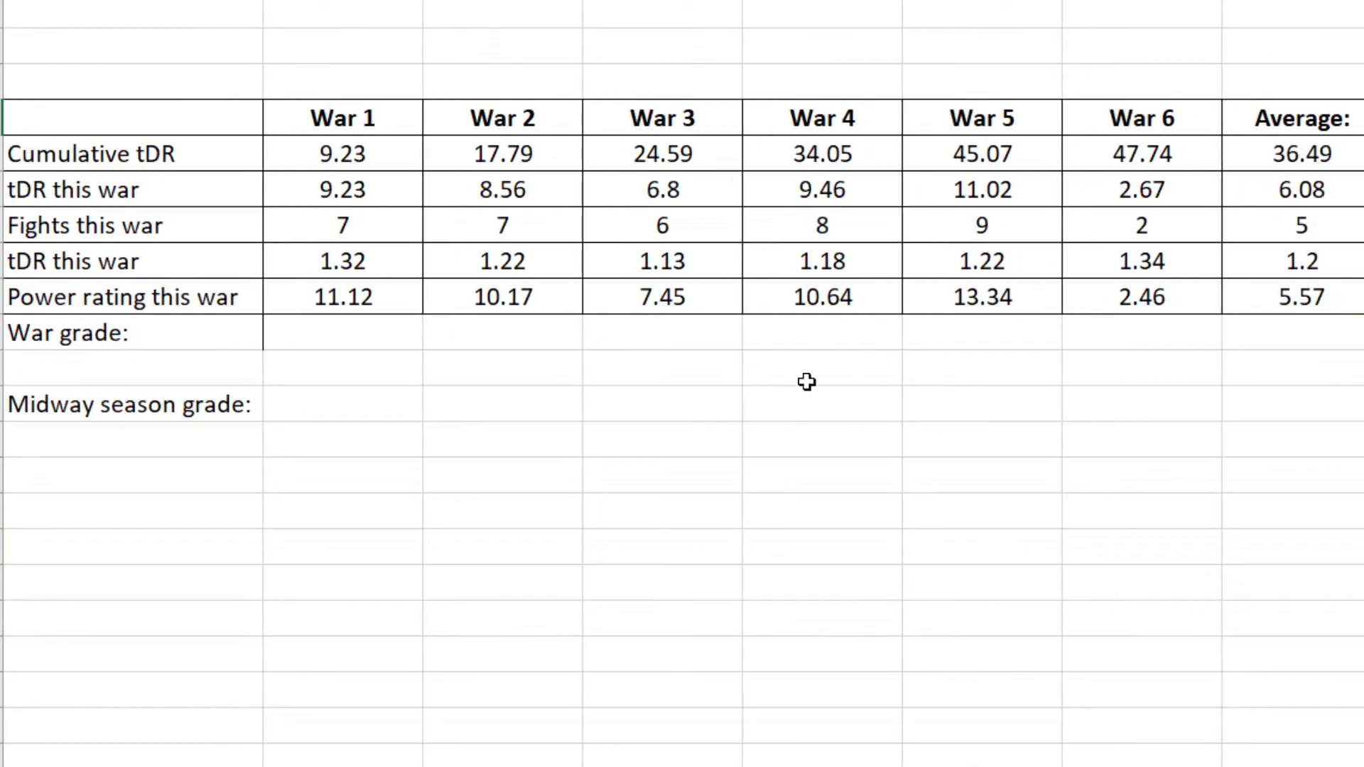
{"action": "left_click", "coordinate": [736, 557]}
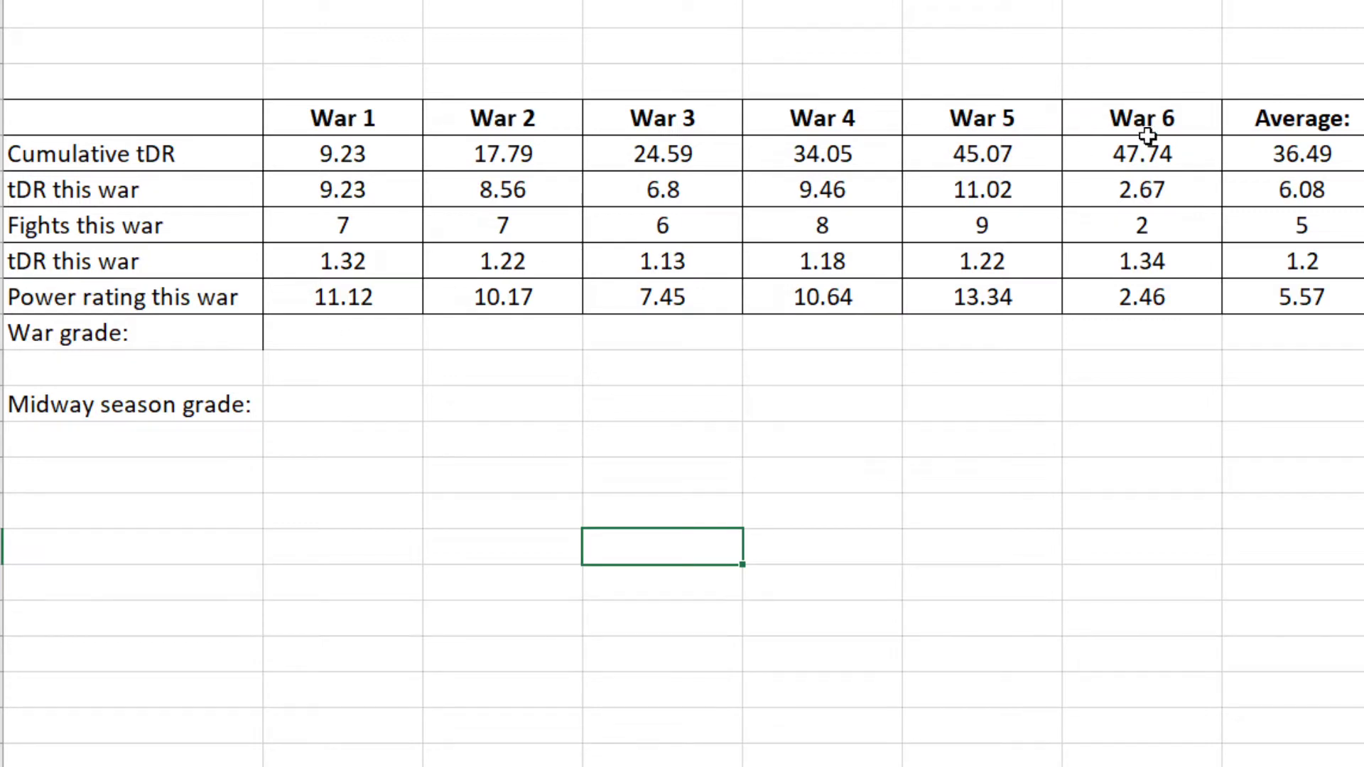
{"action": "left_click", "coordinate": [618, 578]}
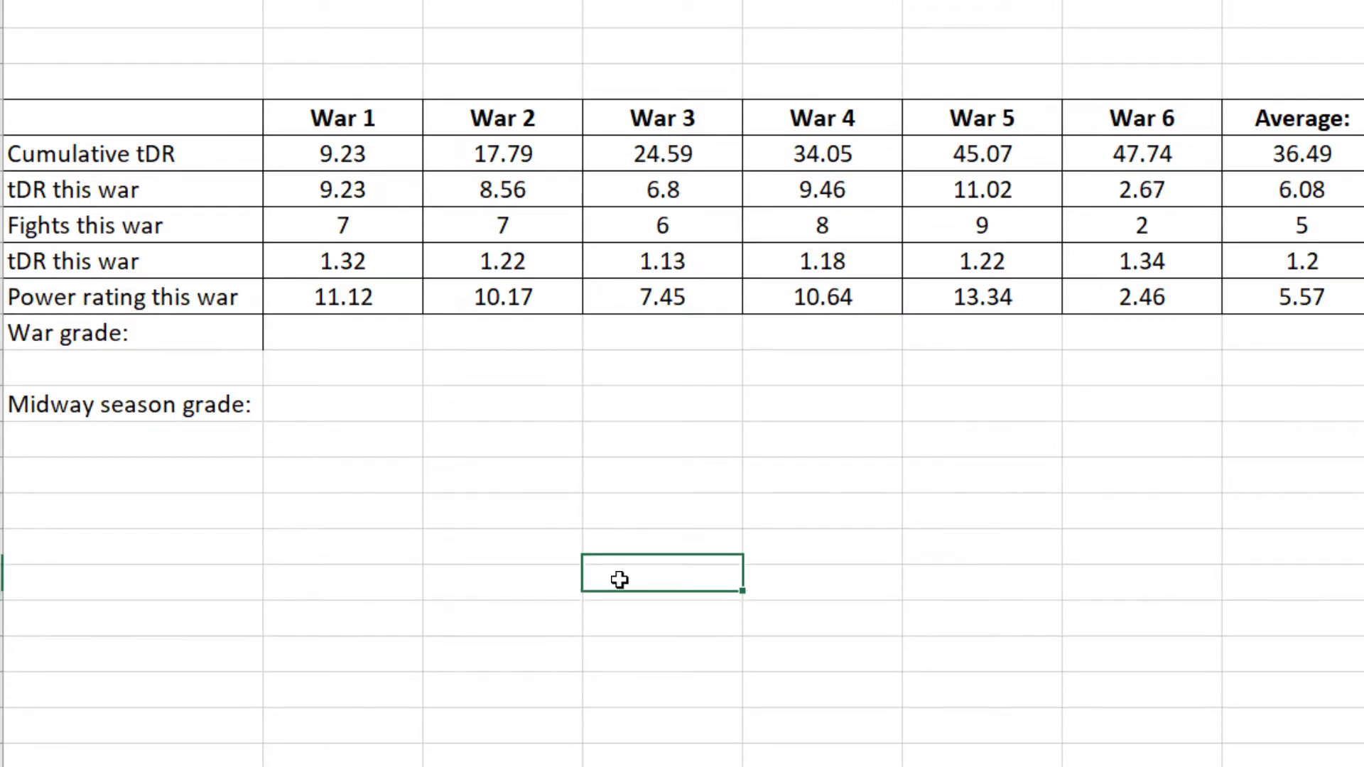
{"action": "left_click", "coordinate": [495, 579]}
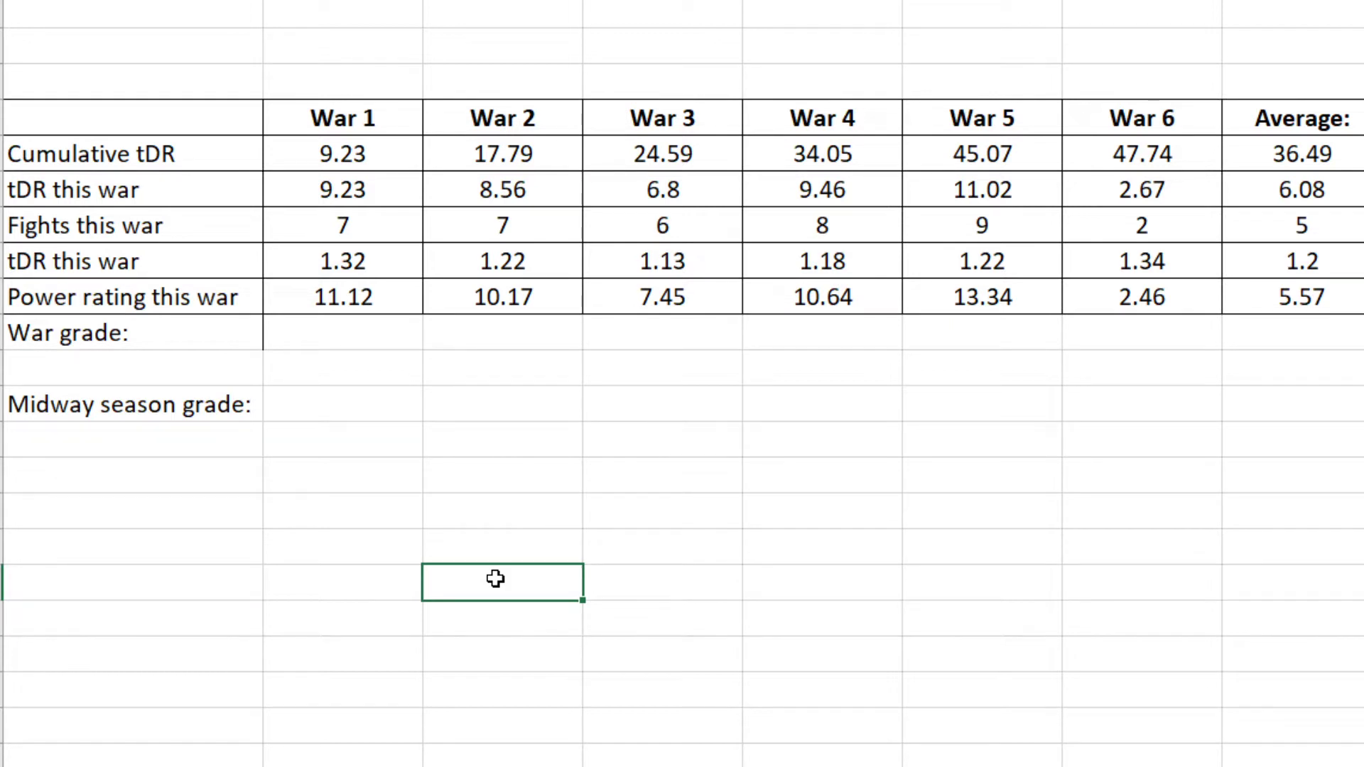
Examine War 1's tDR, number of fights and tDR per fight as the basis for its grade
{"action": "left_click", "coordinate": [344, 339]}
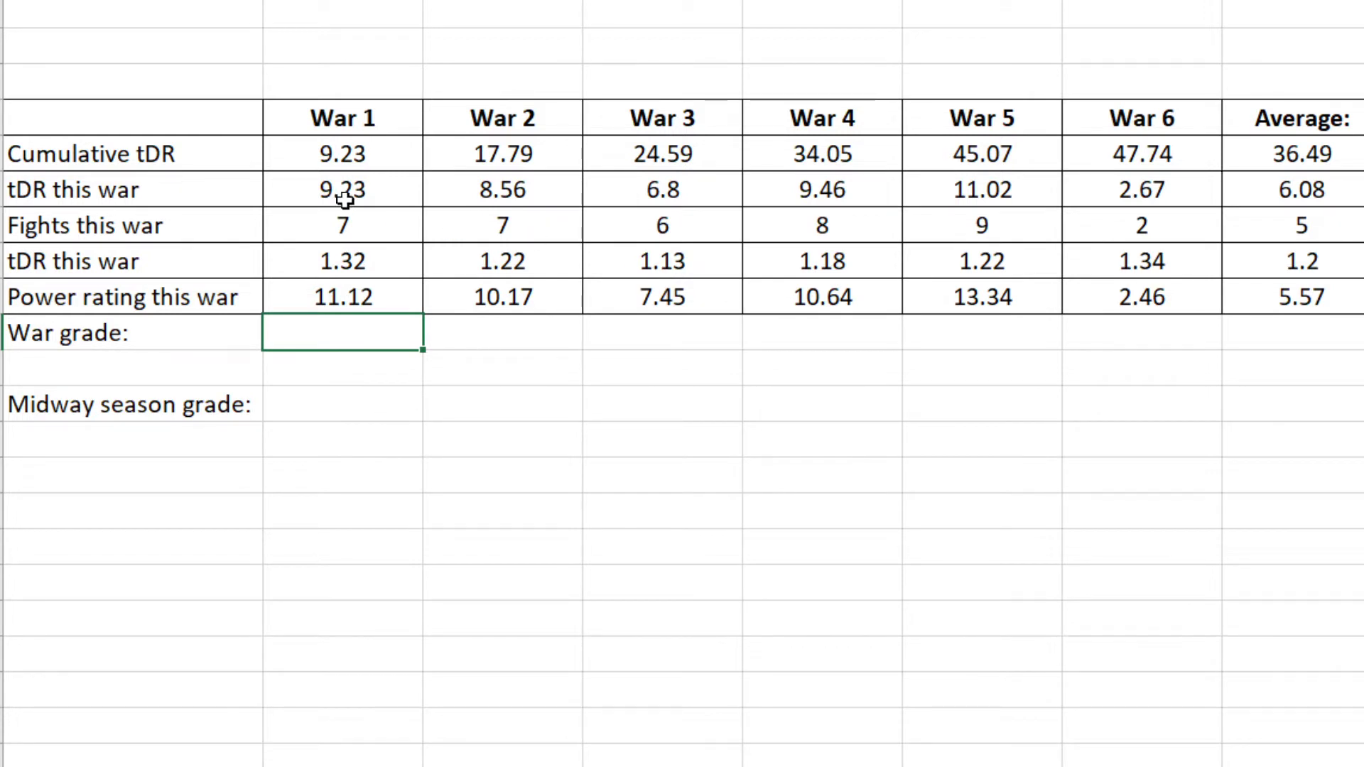
{"action": "left_click_drag", "start_coordinate": [341, 189], "coordinate": [353, 262]}
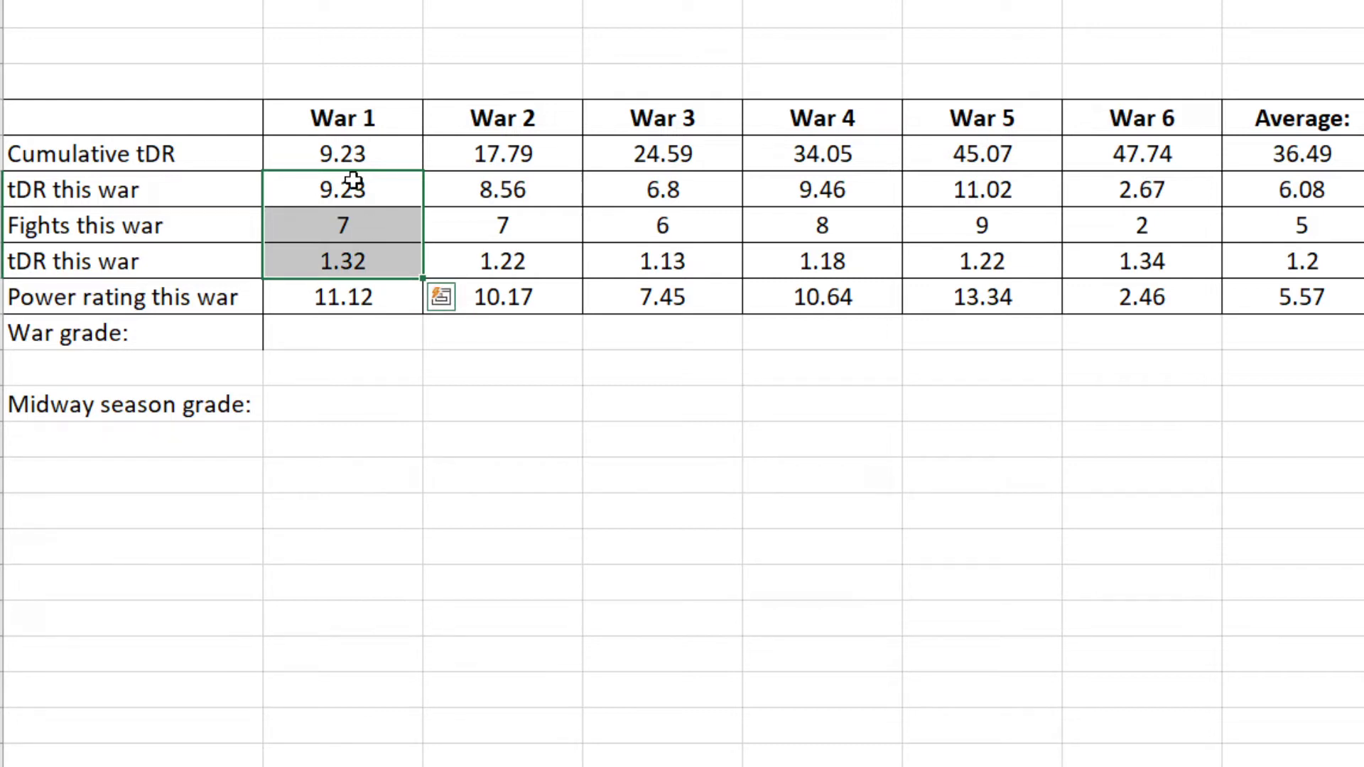
{"action": "left_click", "coordinate": [383, 196]}
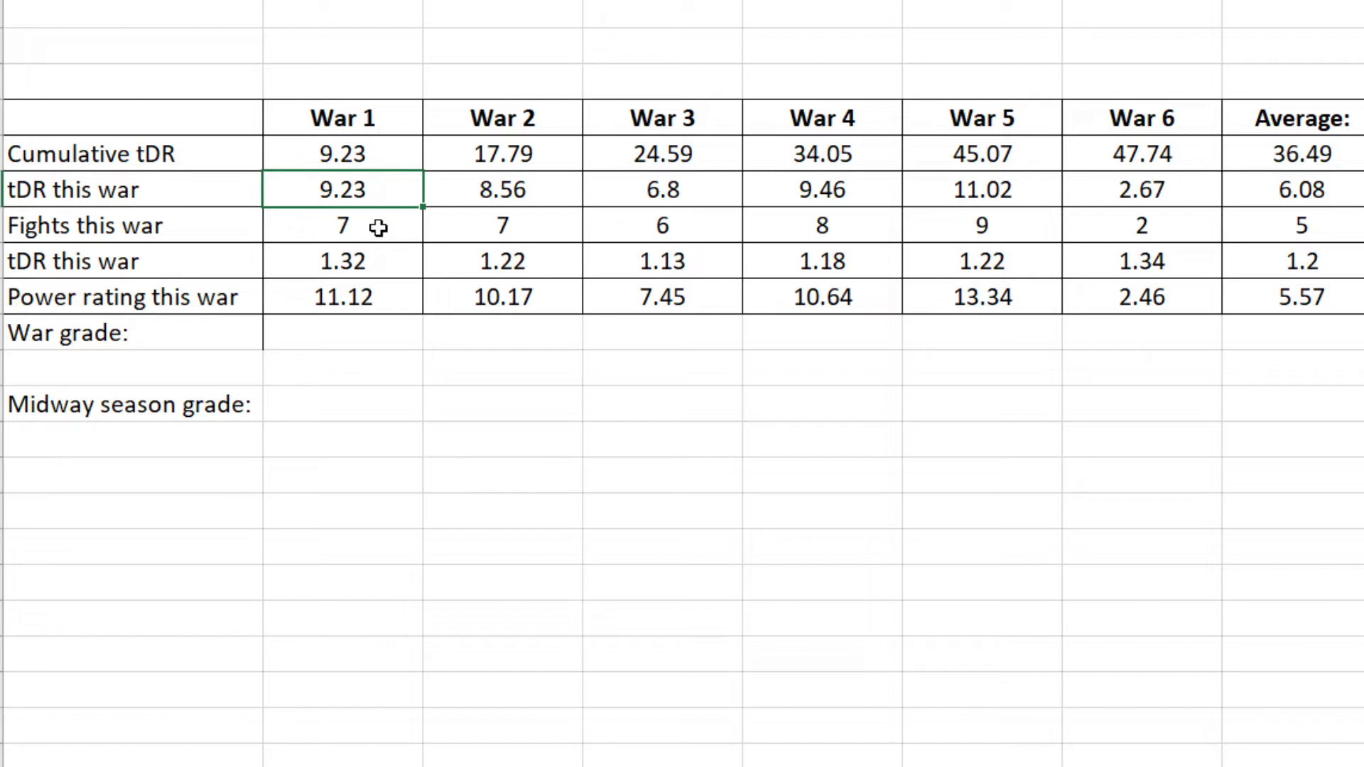
{"action": "left_click", "coordinate": [379, 227]}
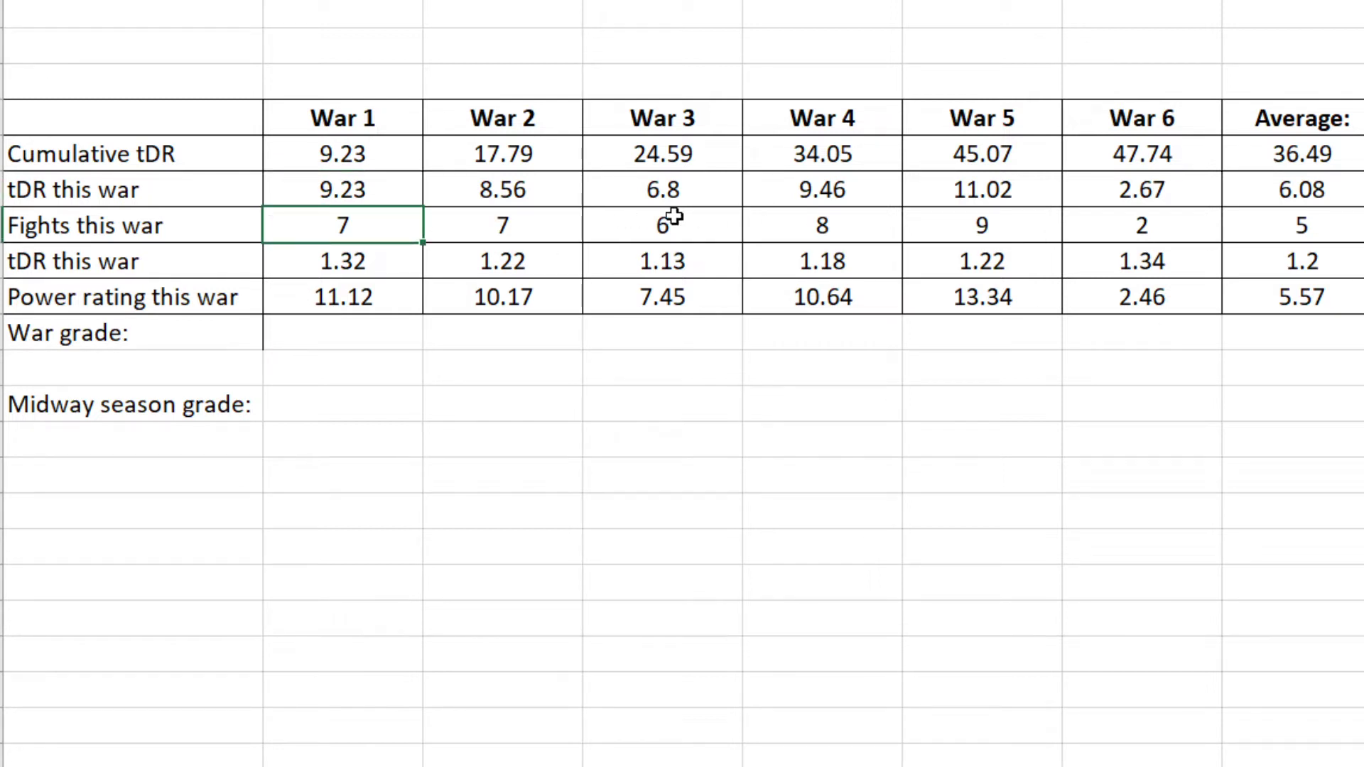
{"action": "left_click_drag", "start_coordinate": [387, 228], "coordinate": [386, 259]}
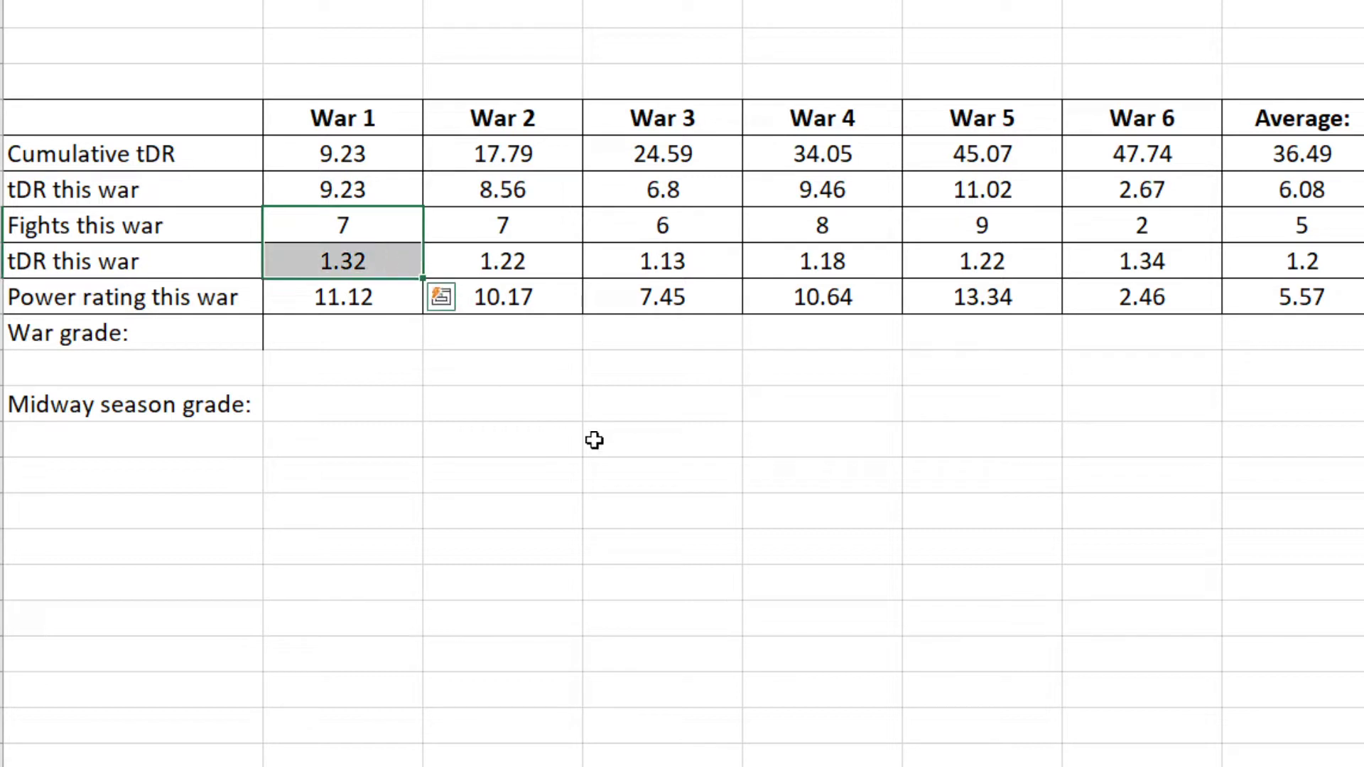
{"action": "left_click", "coordinate": [348, 253]}
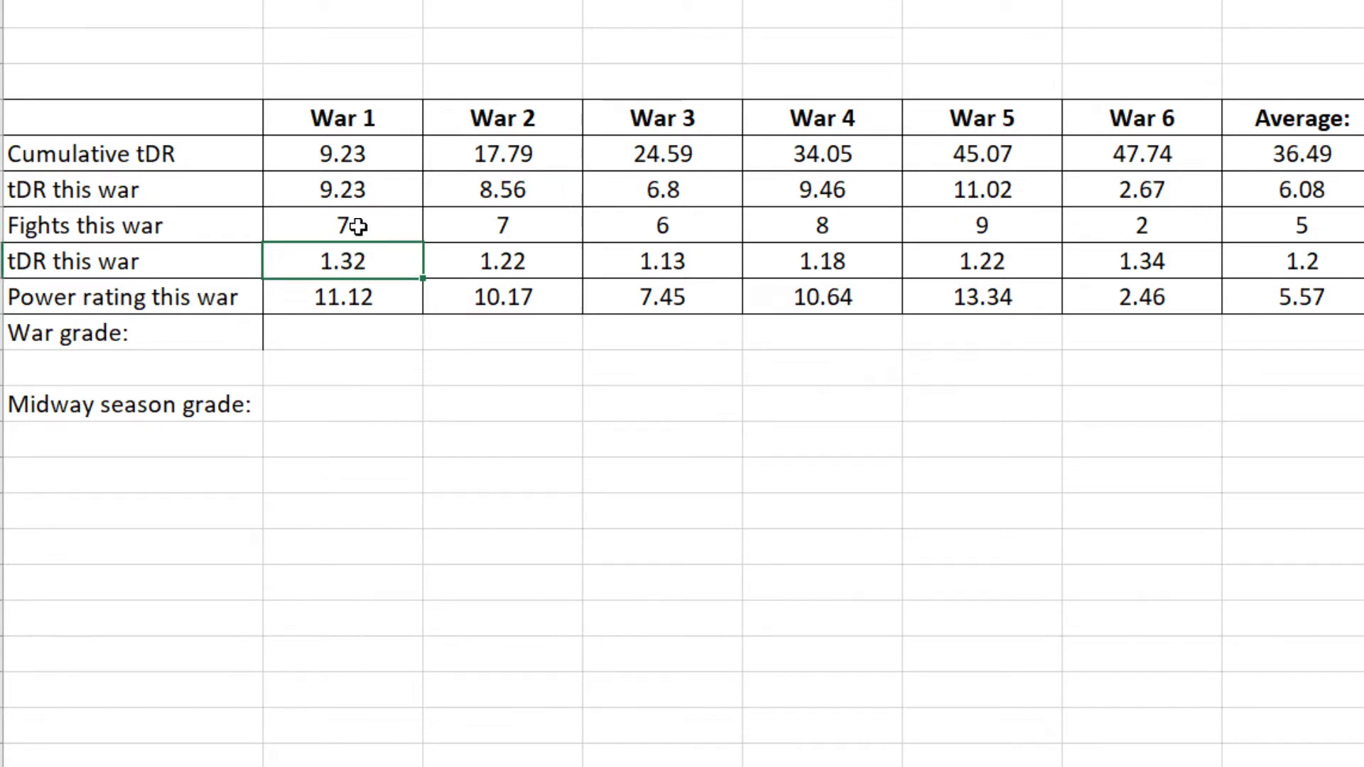
{"action": "left_click", "coordinate": [356, 225]}
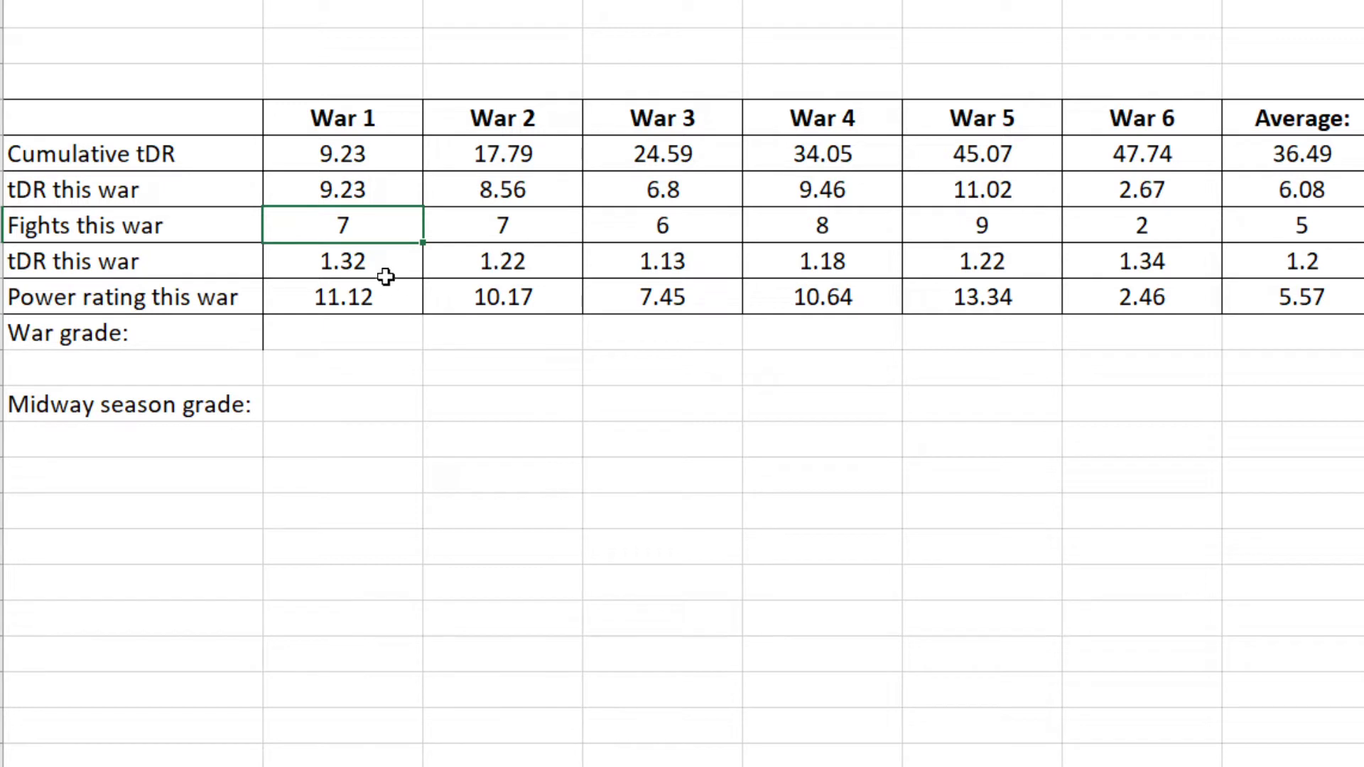
Compare War 1's number of fights and tDR per fight with the values in the Average column
{"action": "left_click", "coordinate": [1330, 233]}
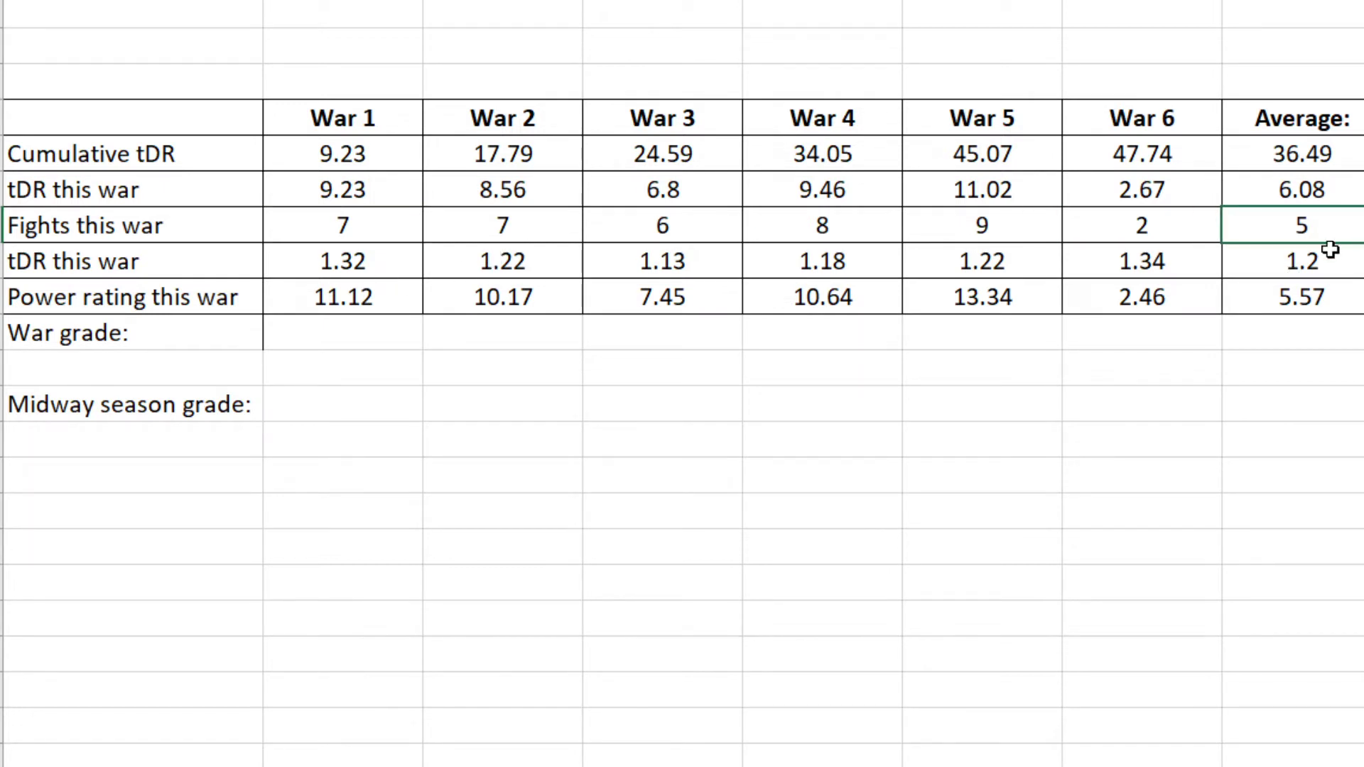
{"action": "left_click", "coordinate": [1330, 261]}
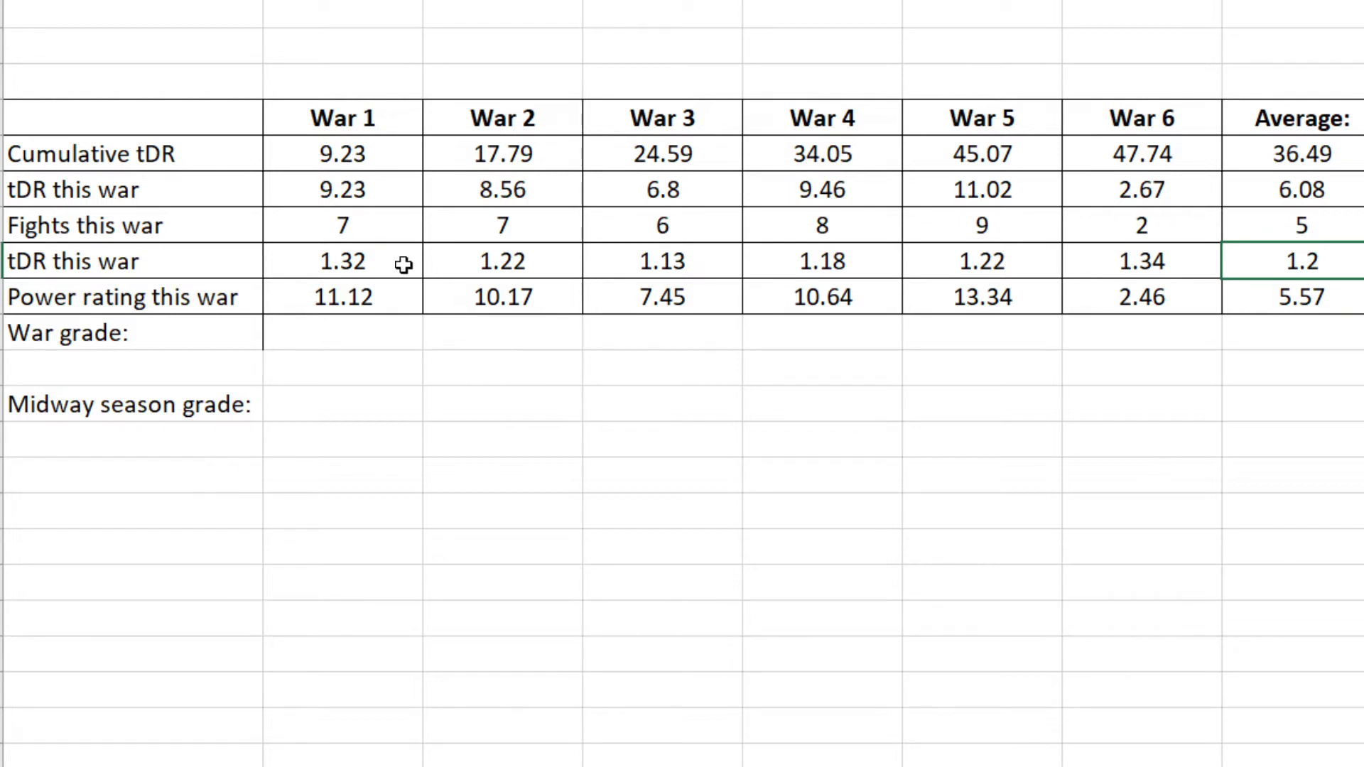
{"action": "left_click", "coordinate": [364, 224]}
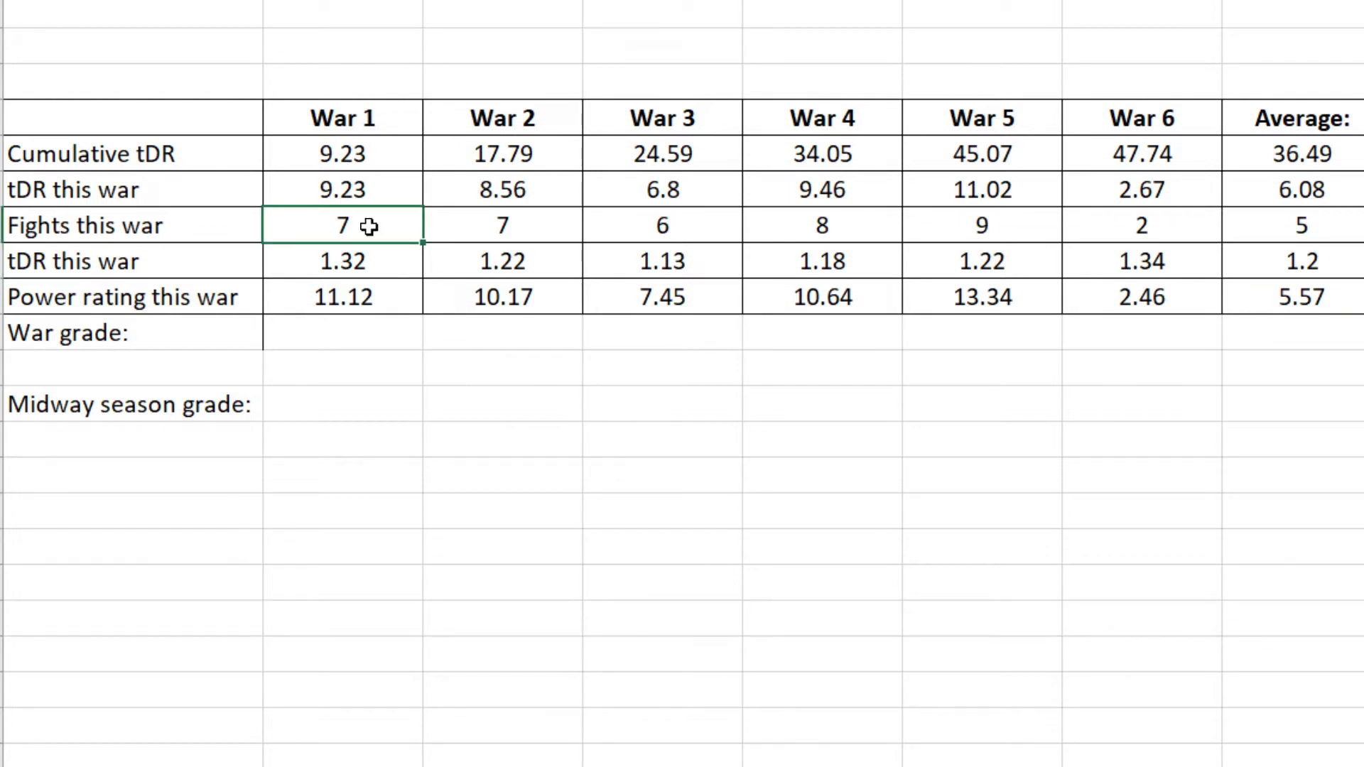
{"action": "left_click", "coordinate": [362, 111]}
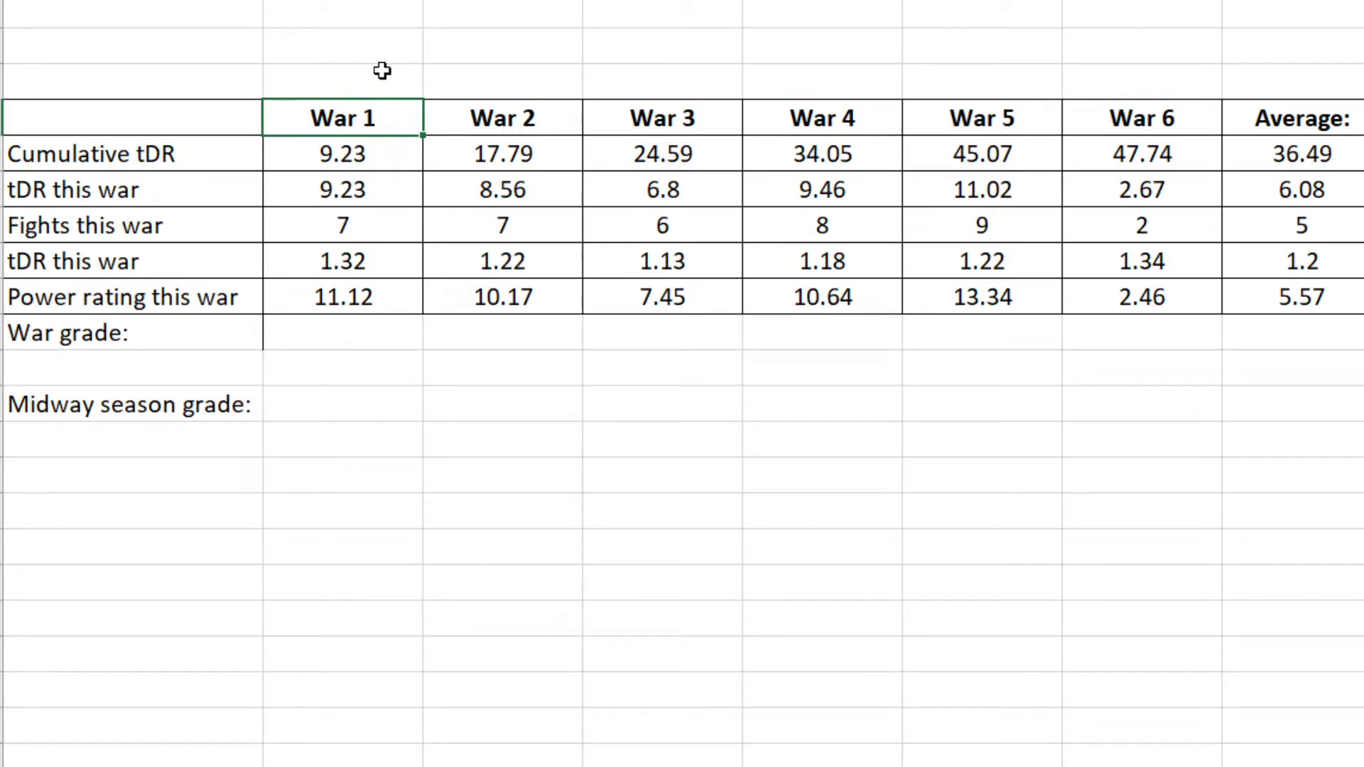
{"action": "left_click", "coordinate": [371, 264]}
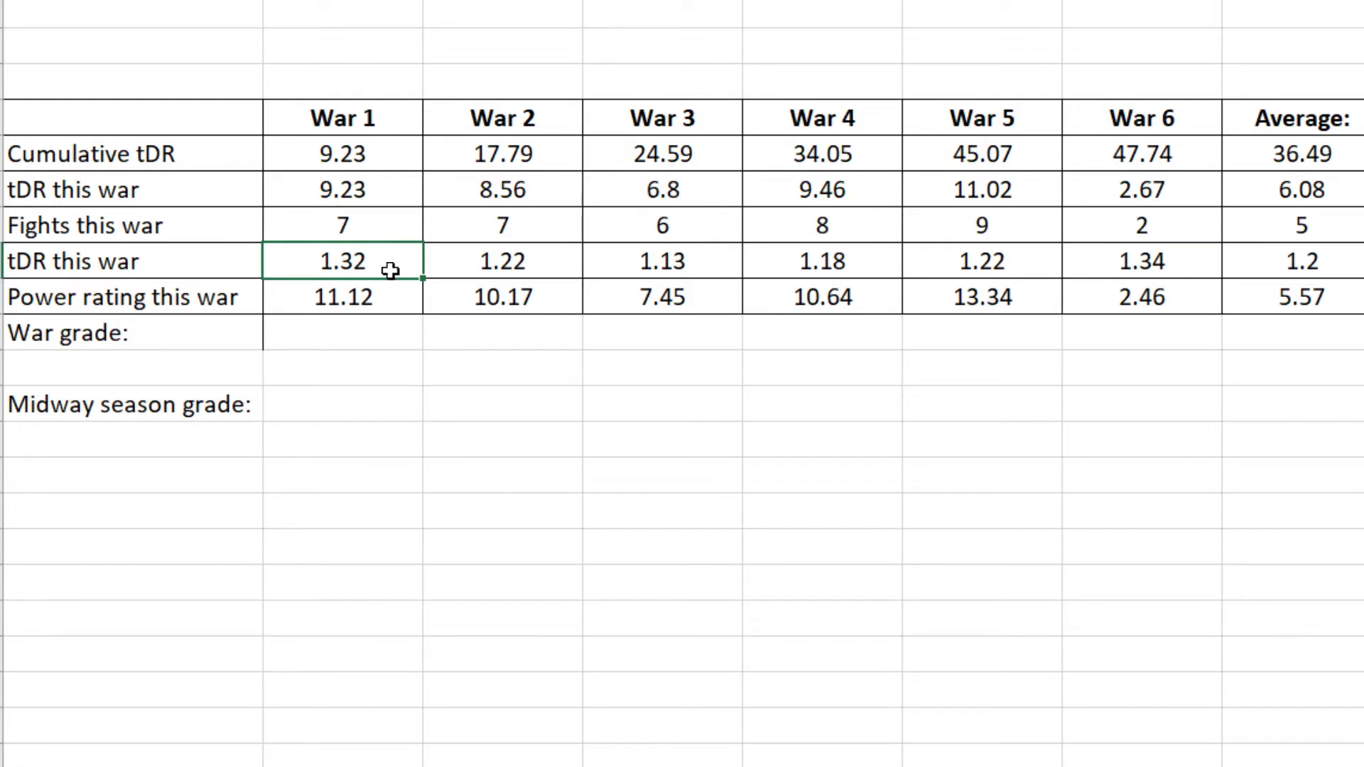
{"action": "left_click", "coordinate": [387, 231]}
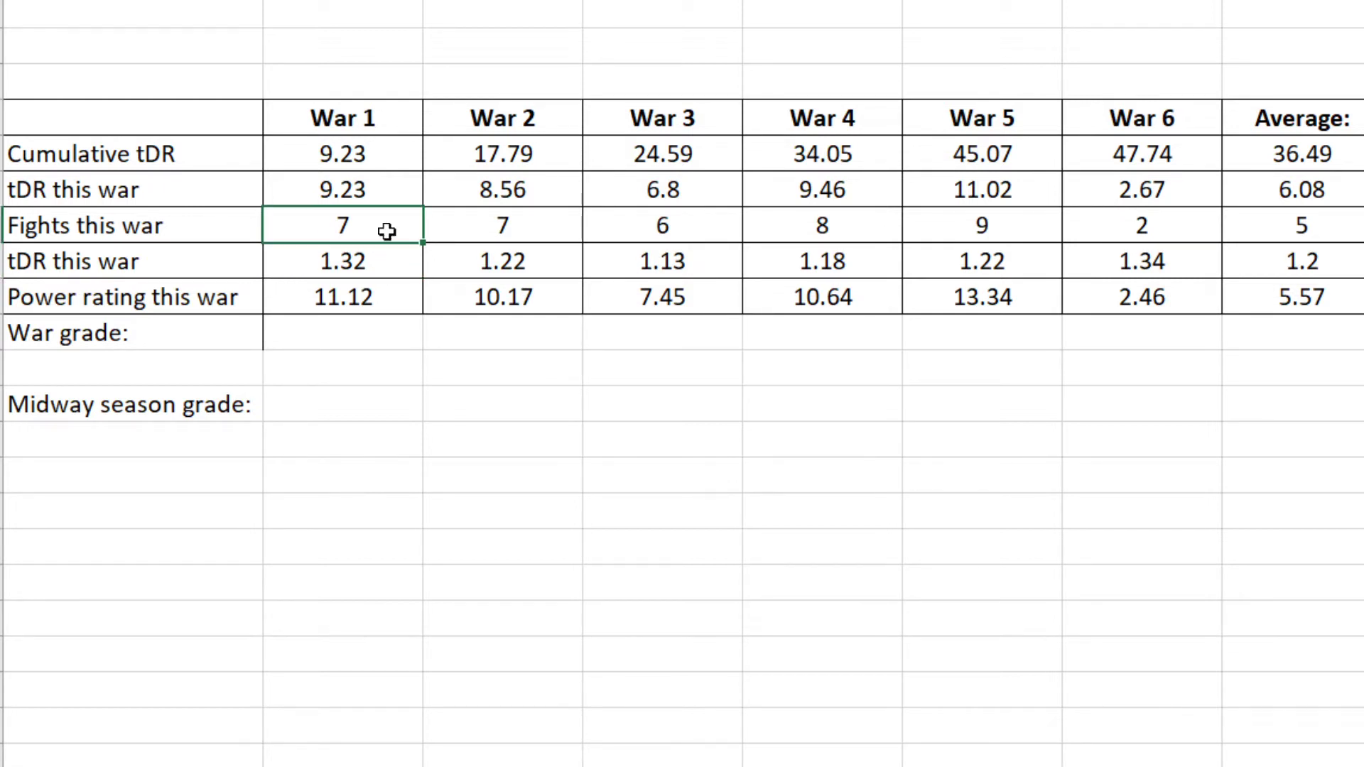
Enter A as the War grade for War 1
{"action": "left_click", "coordinate": [358, 331]}
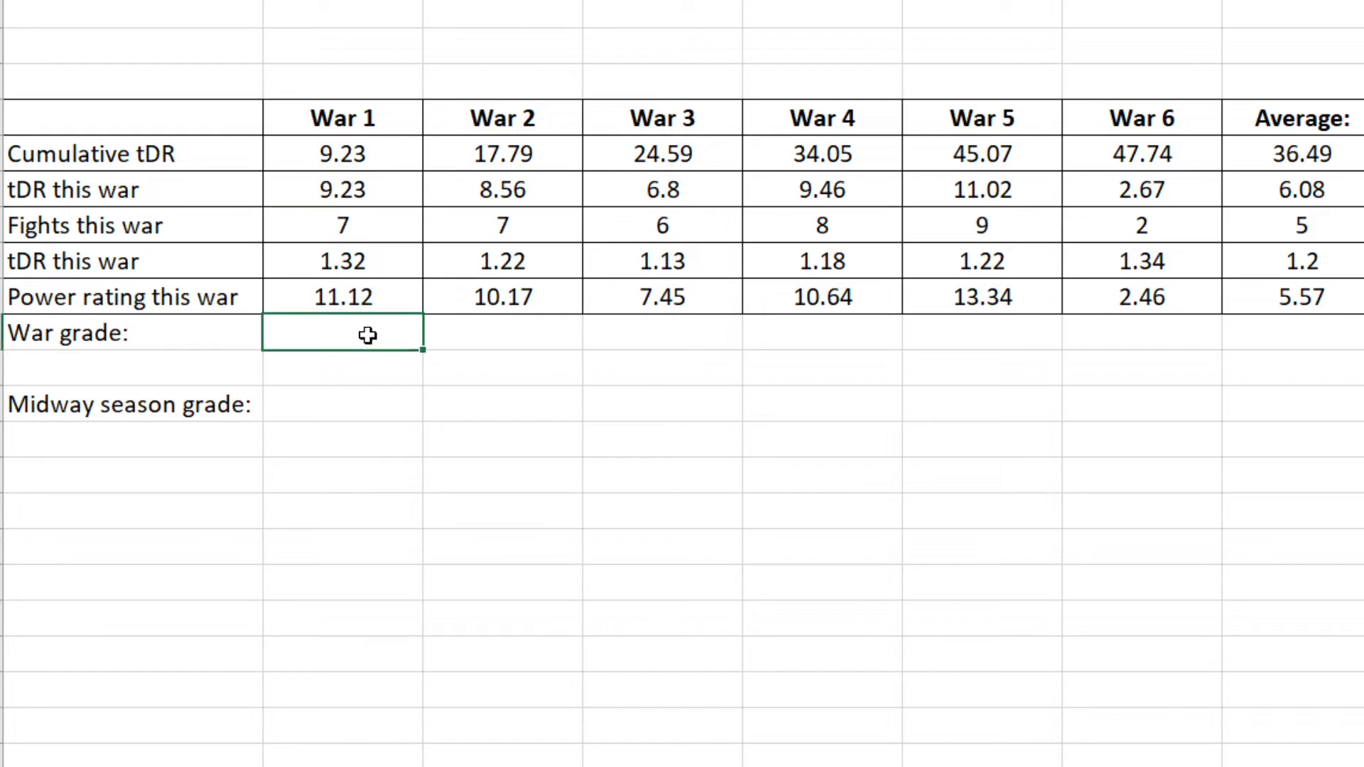
{"action": "type", "text": "A"}
{"action": "left_click", "coordinate": [360, 444]}
{"action": "left_click", "coordinate": [332, 342]}
{"action": "left_click", "coordinate": [513, 383]}
Add outline and inner borders to the War grade cells from War 1 through the Average column
{"action": "left_click_drag", "start_coordinate": [390, 341], "coordinate": [1309, 338]}
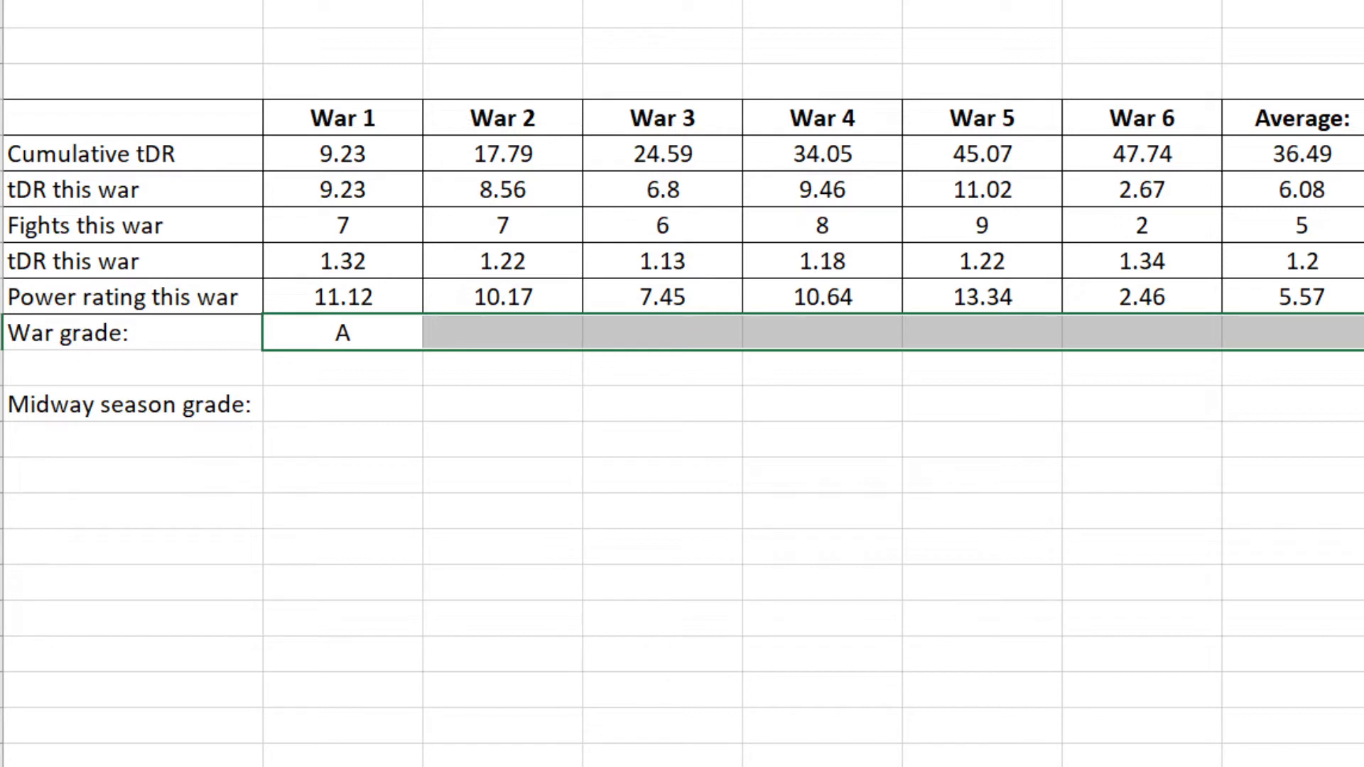
{"action": "left_click", "coordinate": [435, 436]}
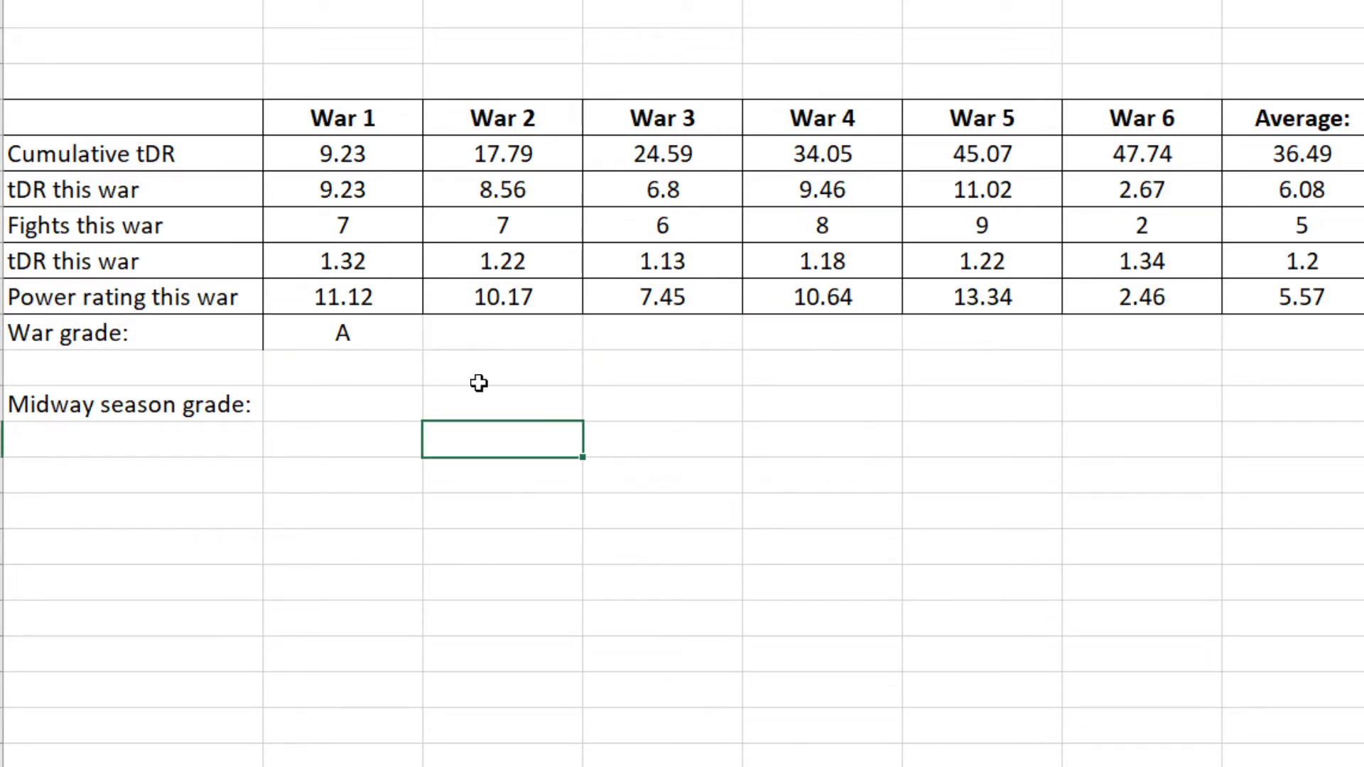
{"action": "left_click_drag", "start_coordinate": [382, 327], "coordinate": [1182, 326]}
{"action": "right_click", "coordinate": [1184, 331]}
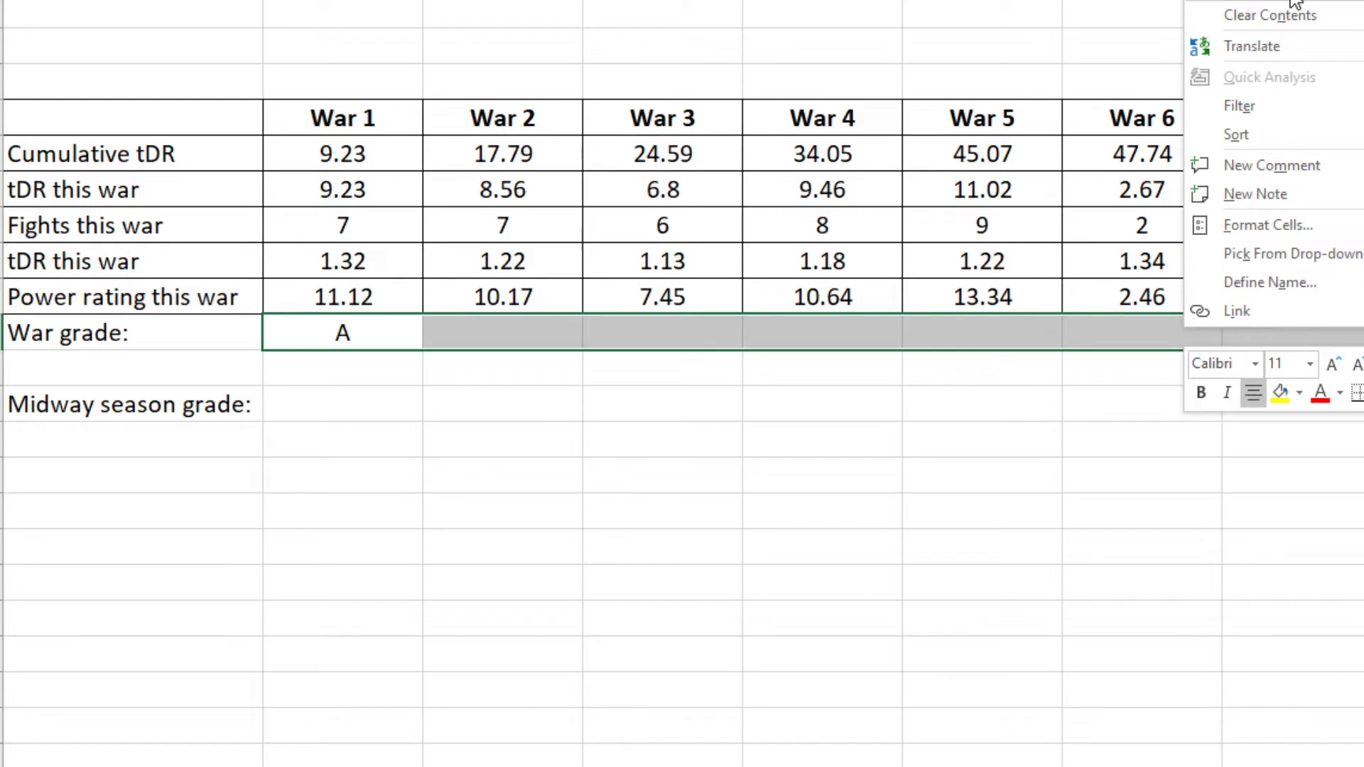
{"action": "left_click", "coordinate": [1335, 232]}
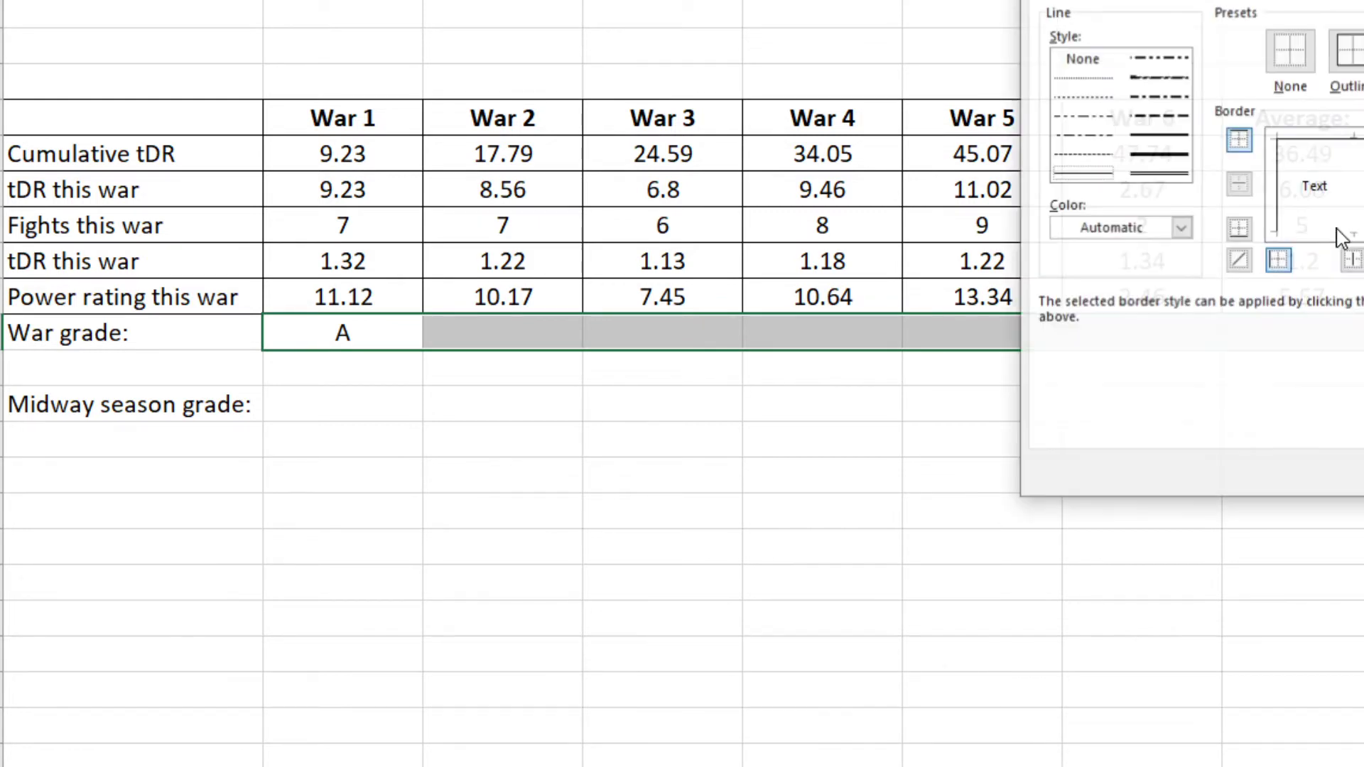
{"action": "left_click", "coordinate": [1357, 63]}
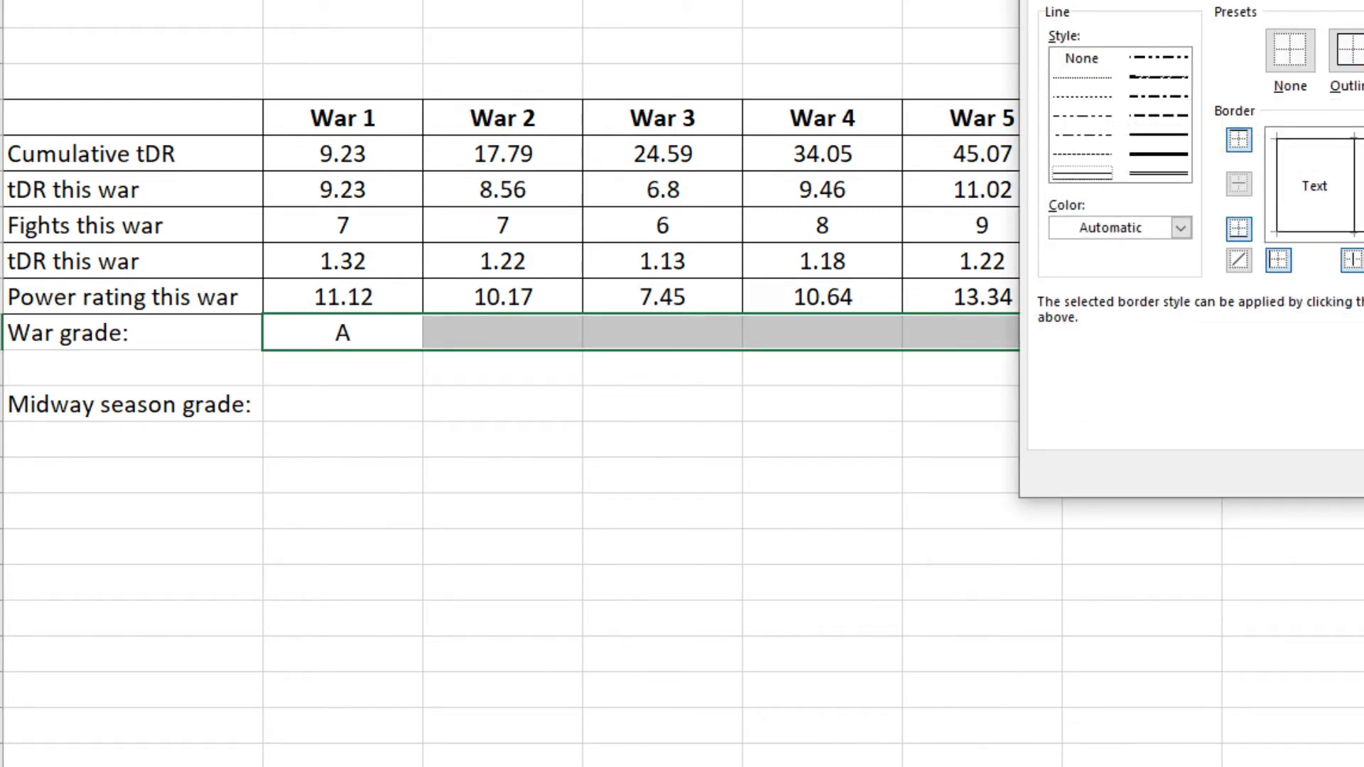
{"action": "key", "text": "Return"}
{"action": "left_click", "coordinate": [596, 417]}
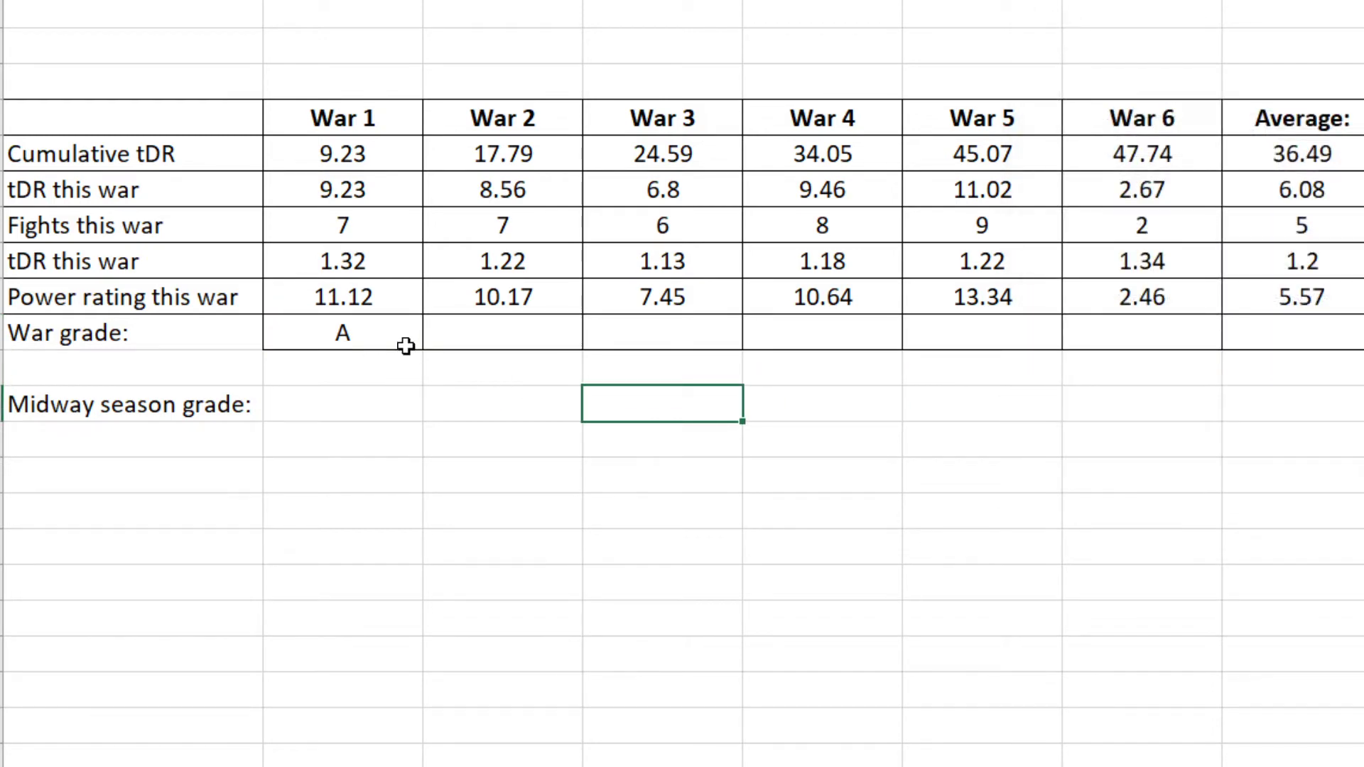
Apply an outline border to the "War grade:" label cell
{"action": "right_click", "coordinate": [183, 343]}
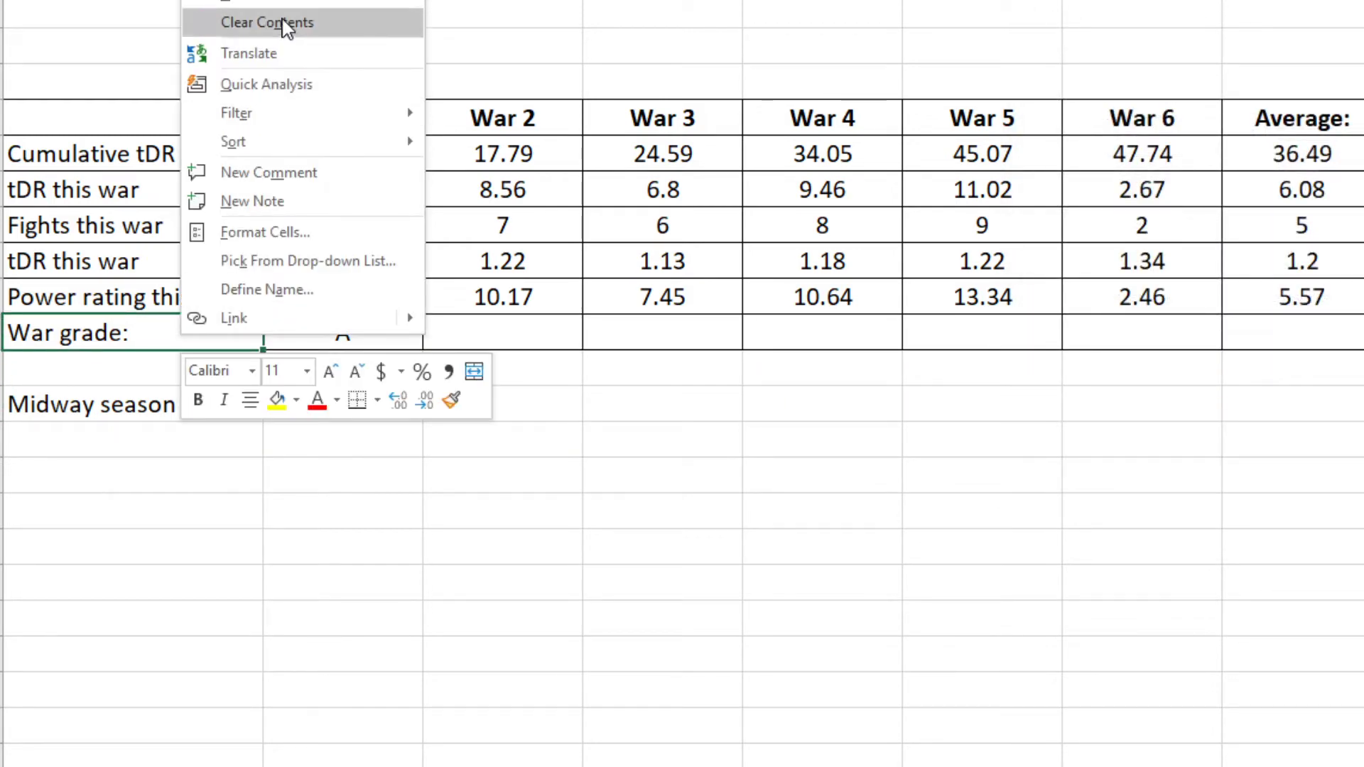
{"action": "left_click", "coordinate": [294, 232]}
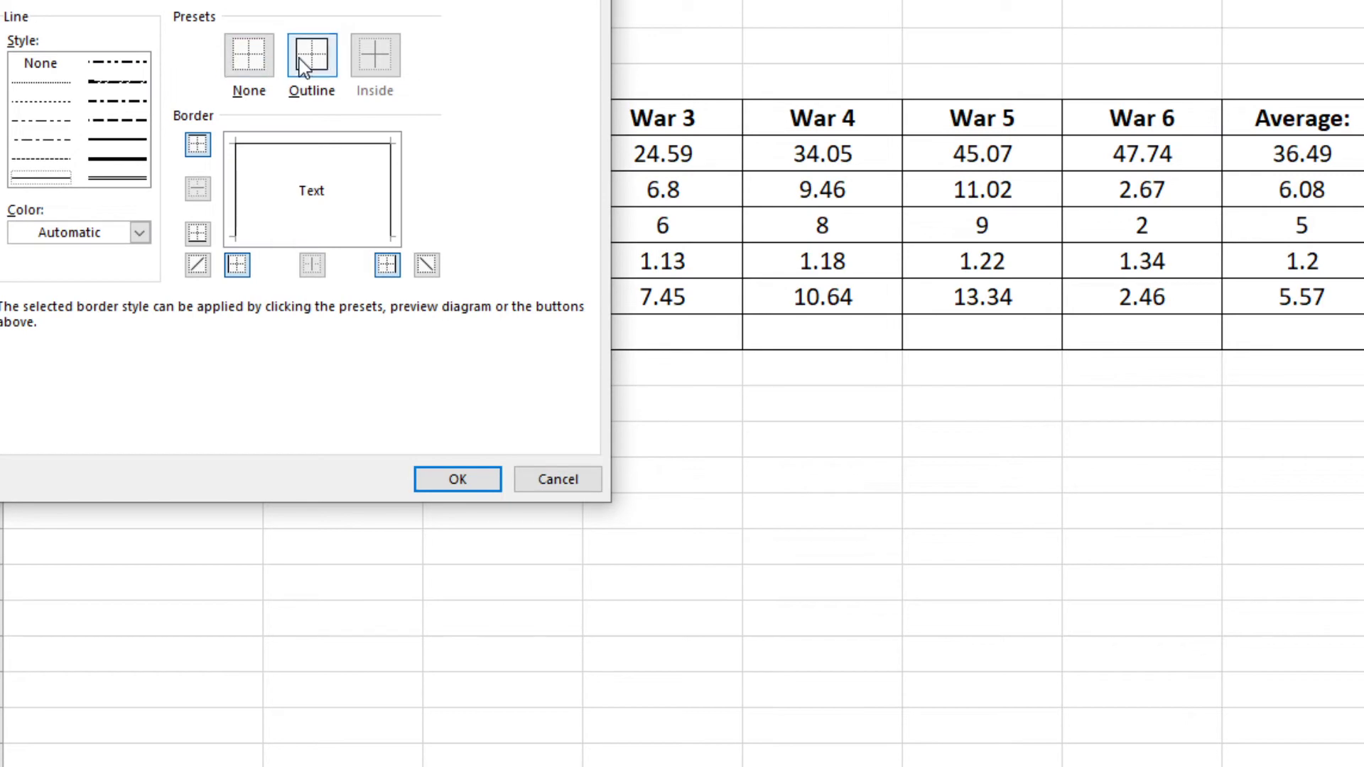
{"action": "left_click", "coordinate": [310, 57]}
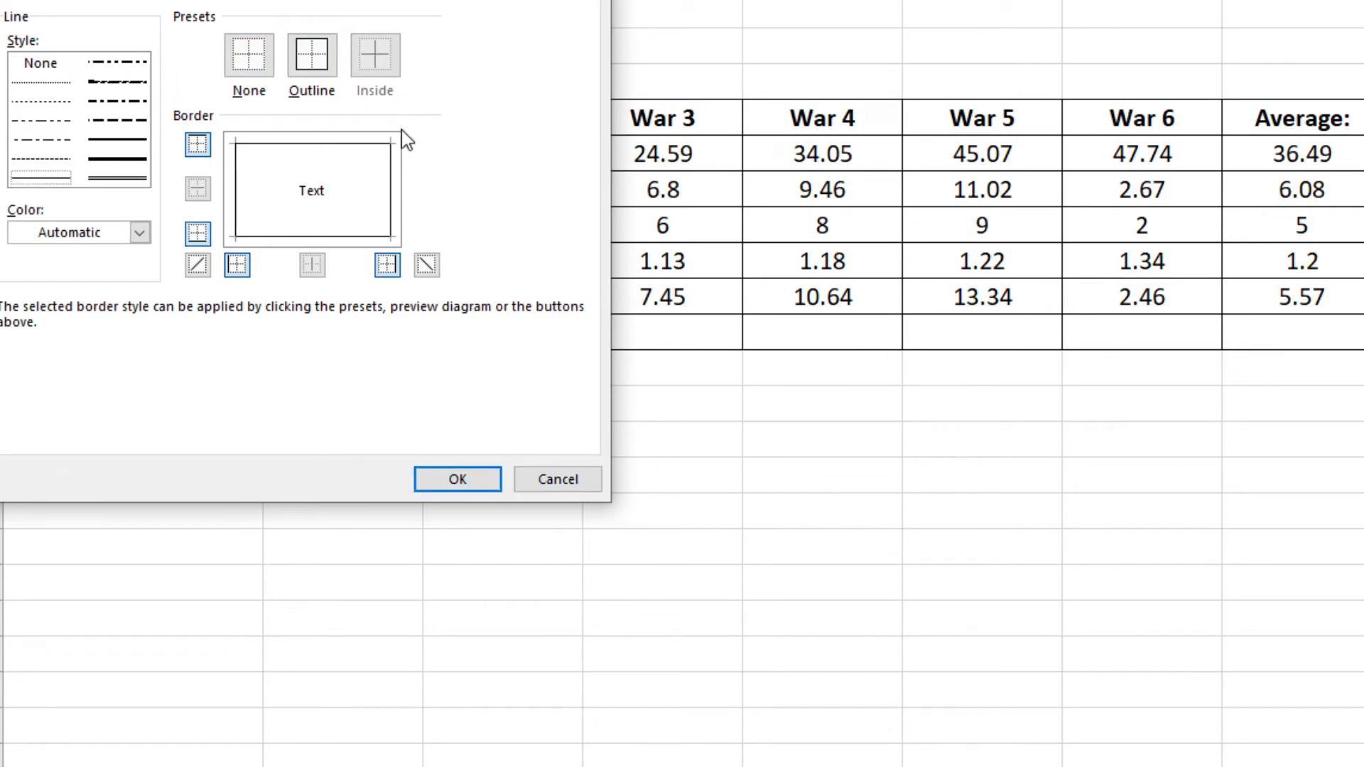
{"action": "left_click", "coordinate": [457, 480]}
{"action": "left_click", "coordinate": [619, 497]}
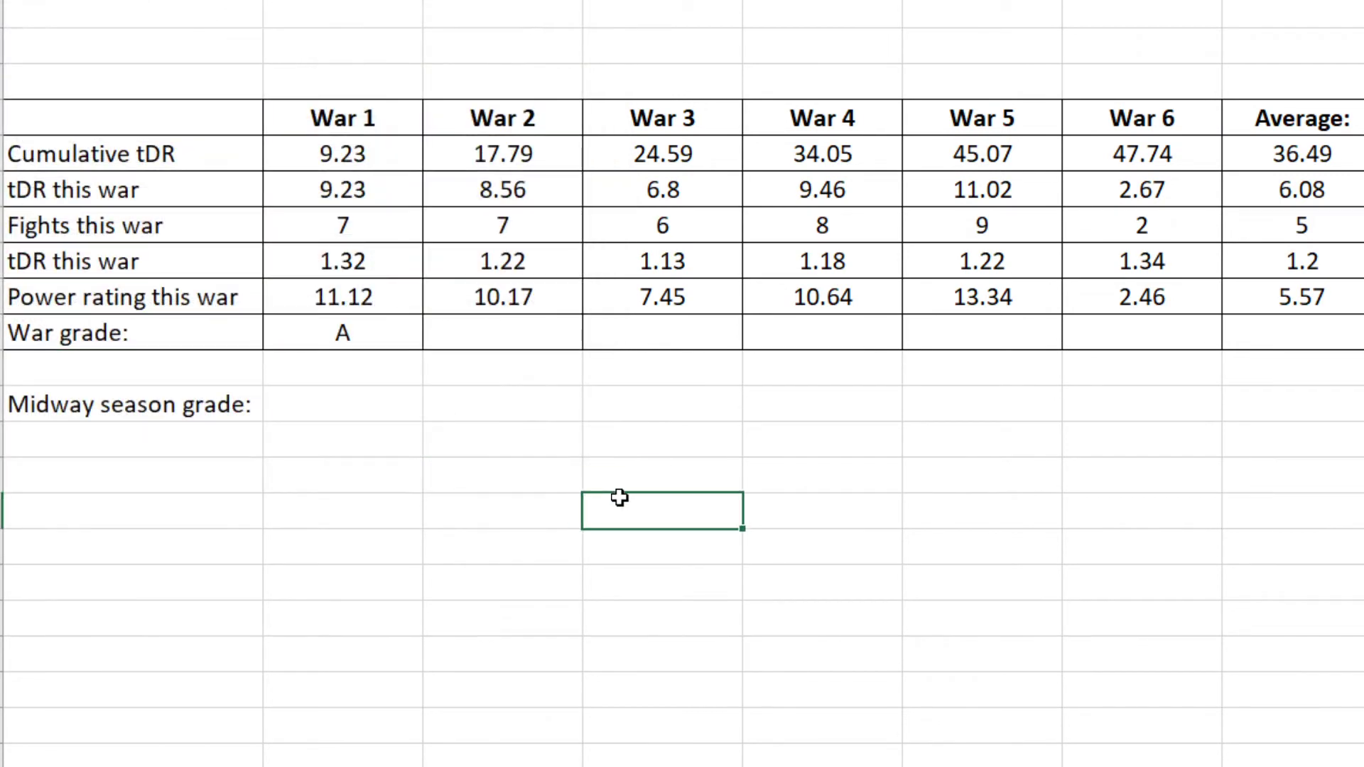
Weigh War 2's number of fights and tDR per fight against the averages and enter A- as its War grade
{"action": "left_click", "coordinate": [369, 342]}
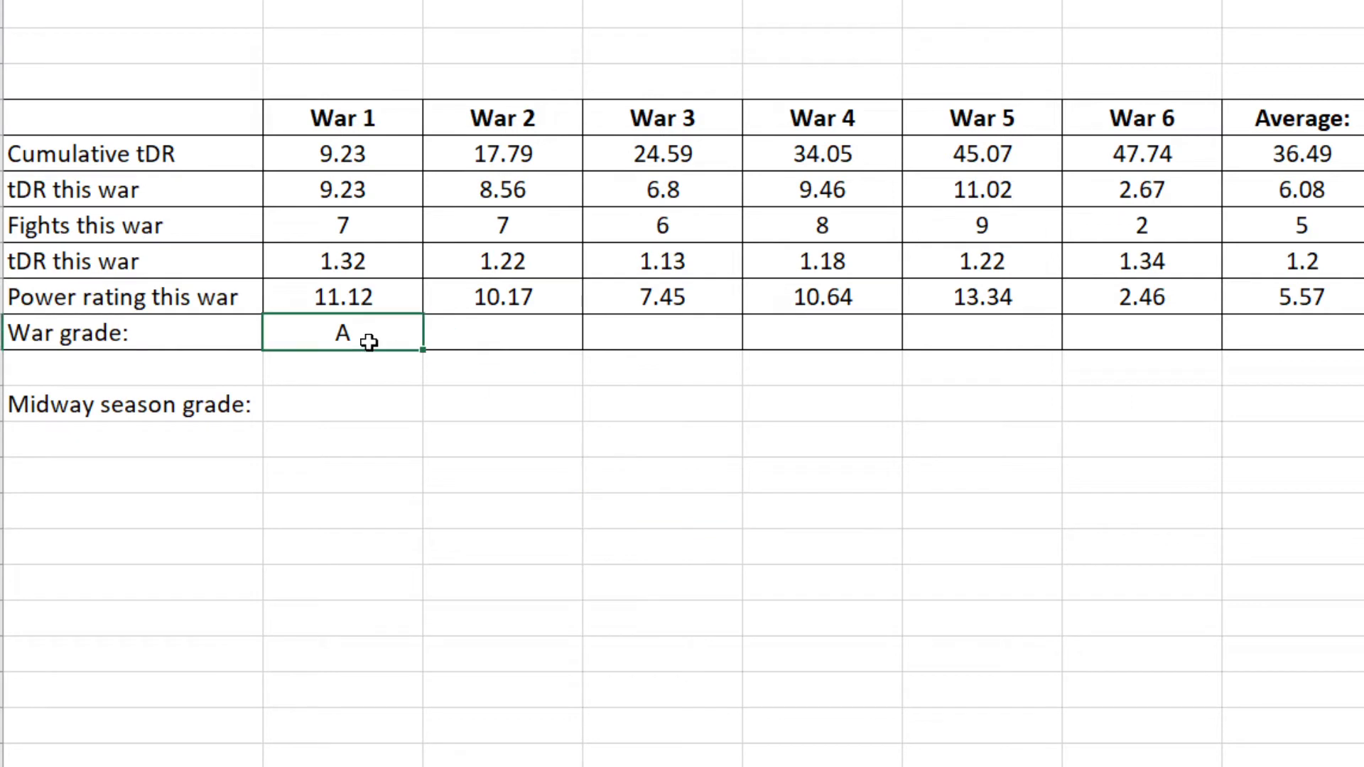
{"action": "left_click", "coordinate": [455, 335]}
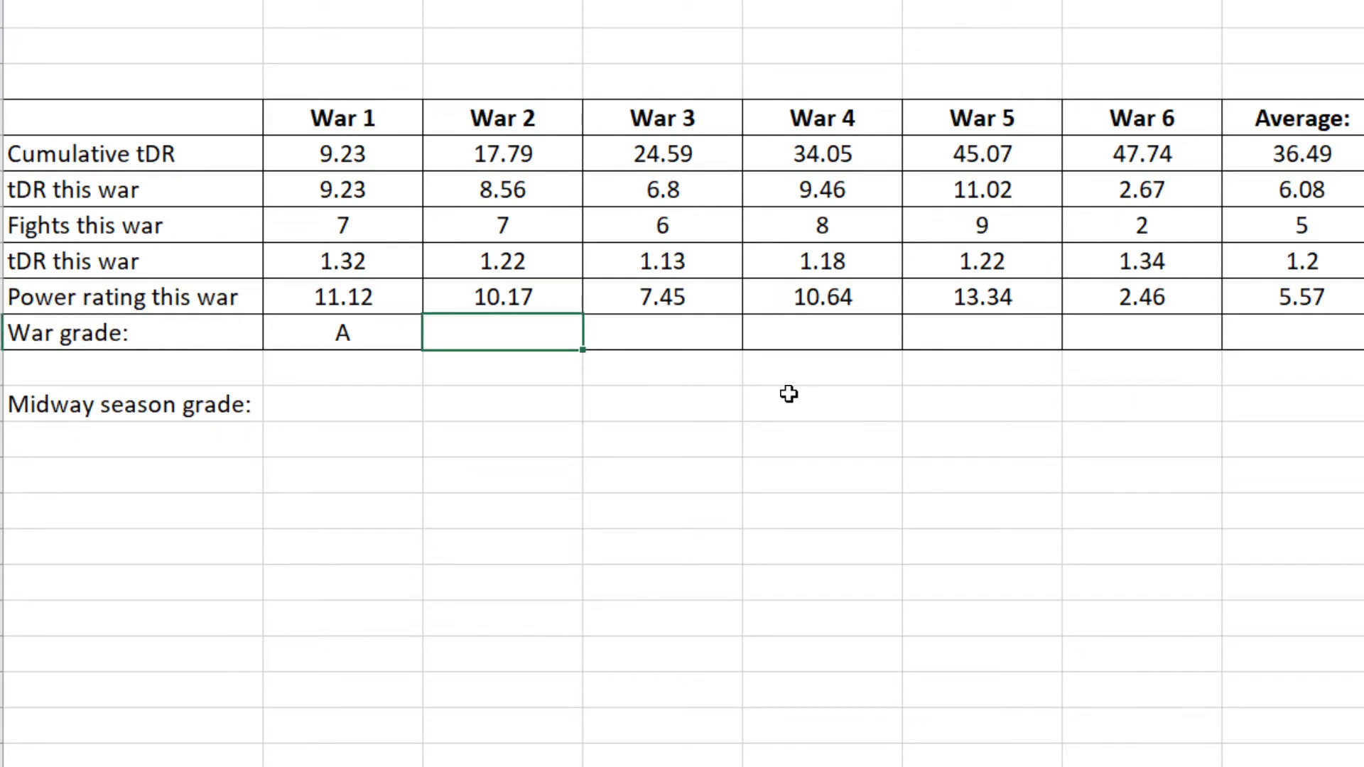
{"action": "left_click", "coordinate": [505, 263]}
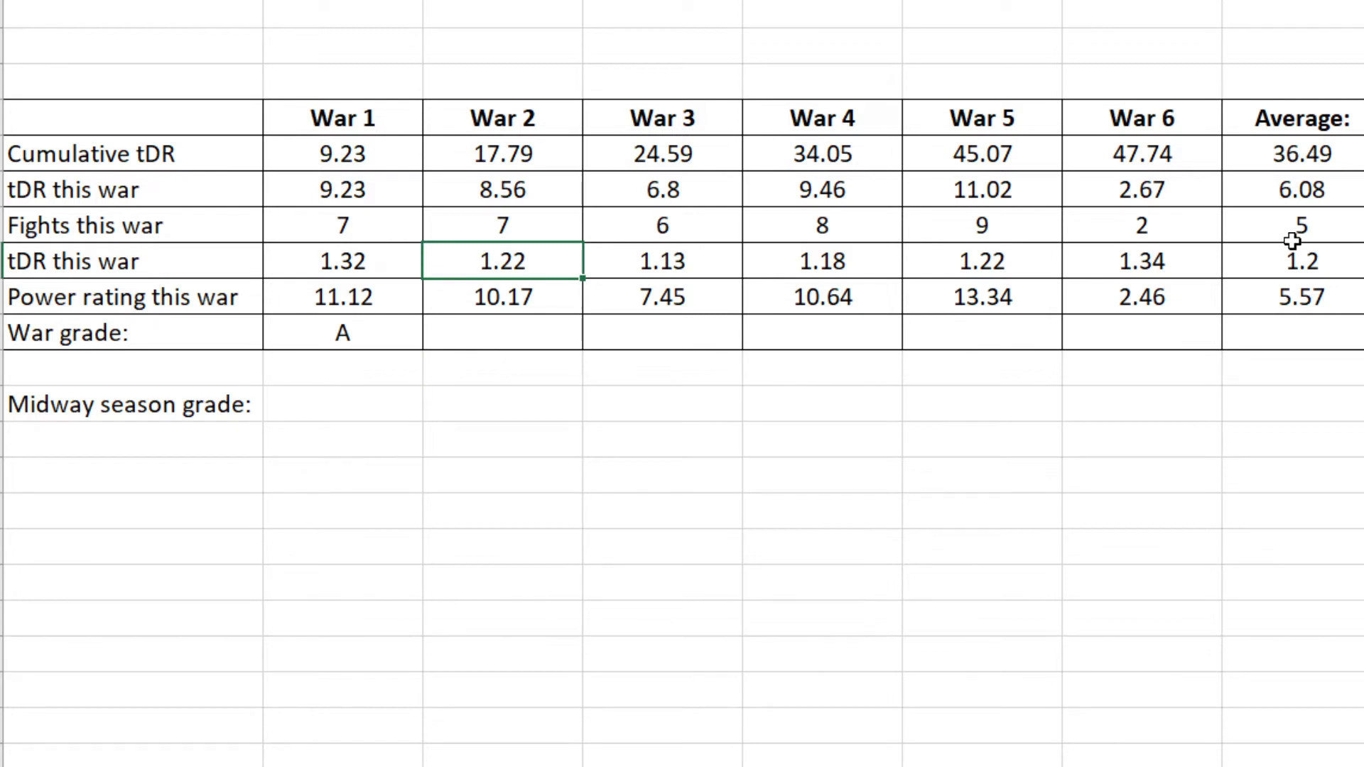
{"action": "left_click", "coordinate": [530, 223]}
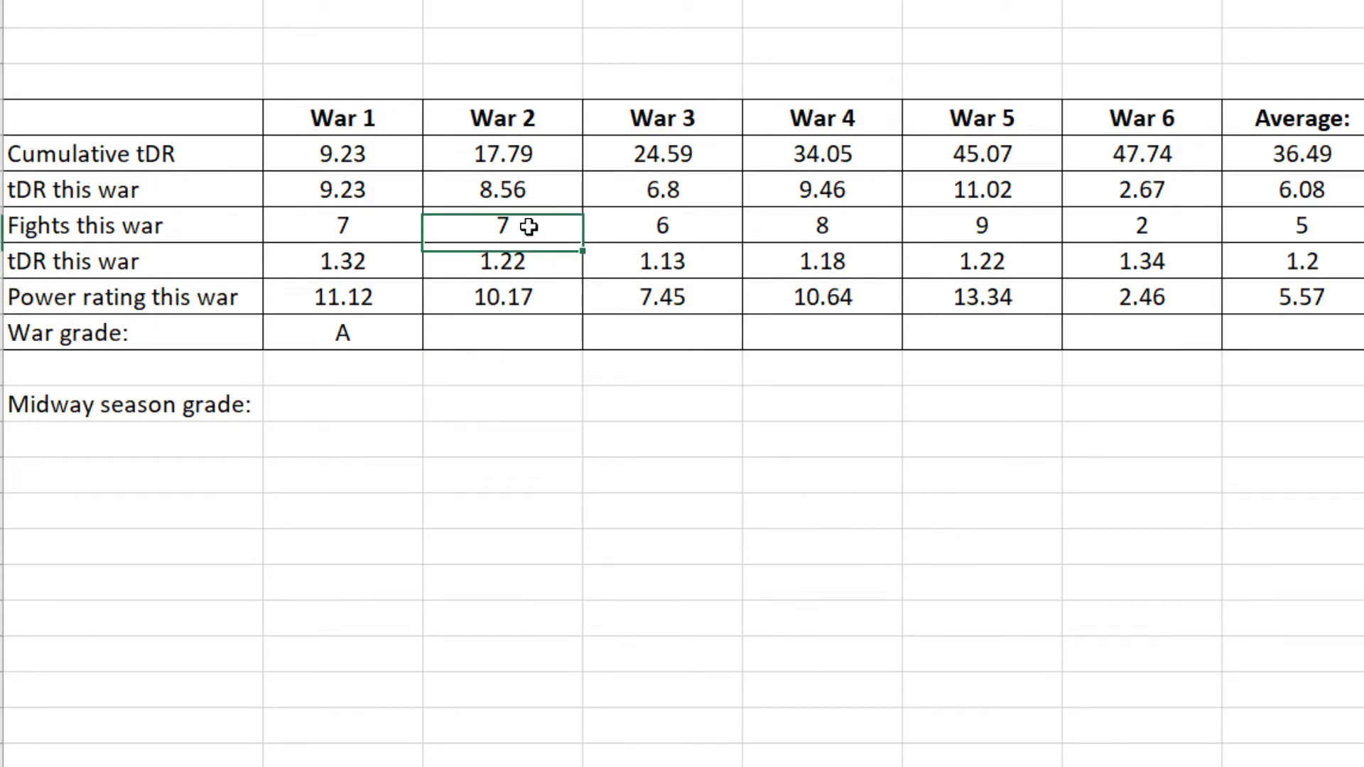
{"action": "left_click", "coordinate": [549, 264]}
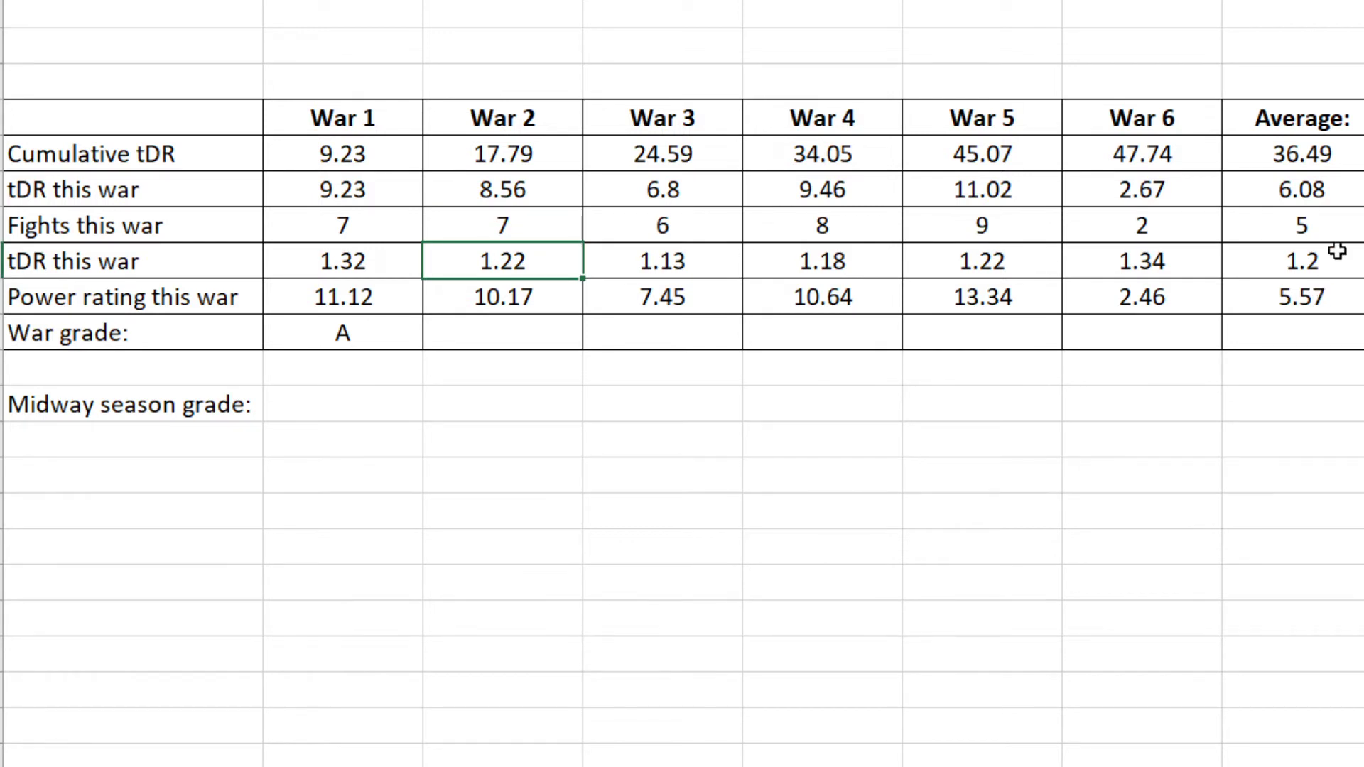
{"action": "left_click", "coordinate": [537, 334]}
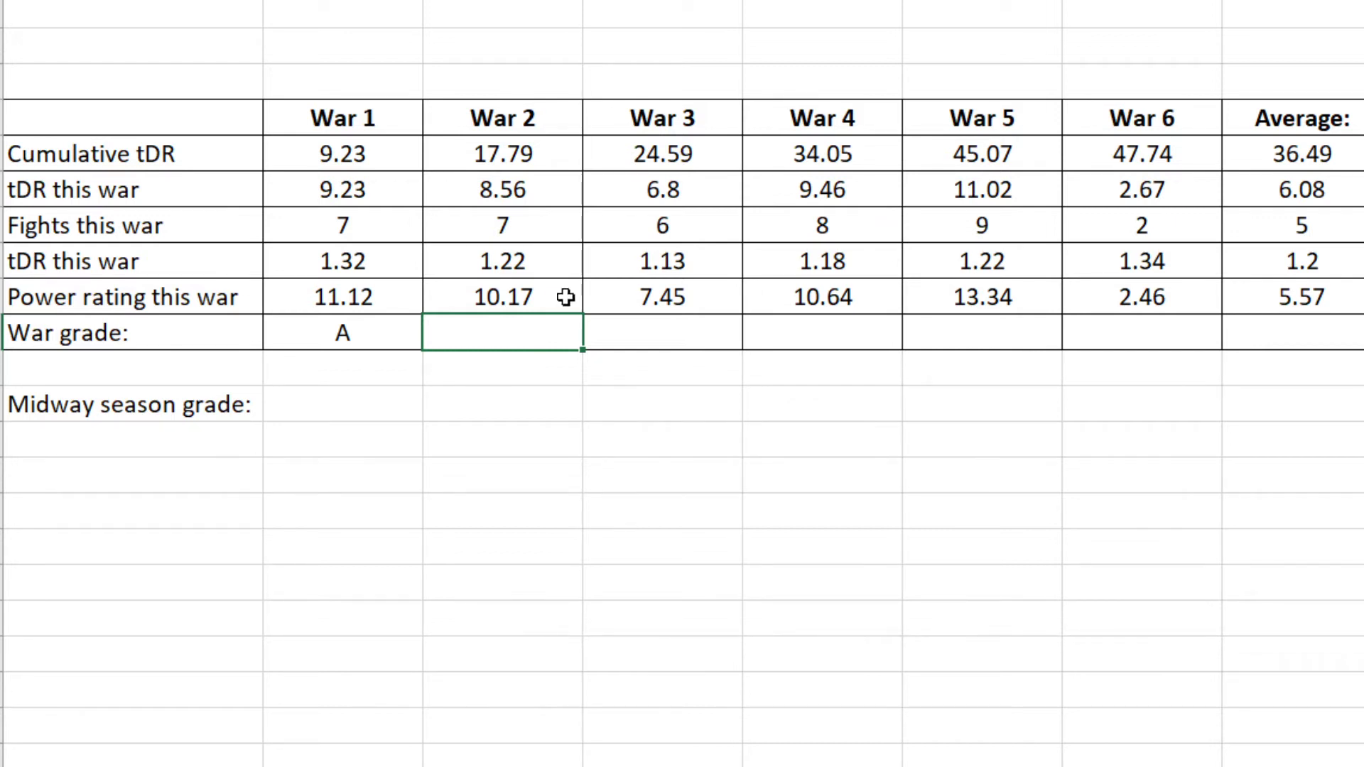
{"action": "left_click", "coordinate": [551, 268]}
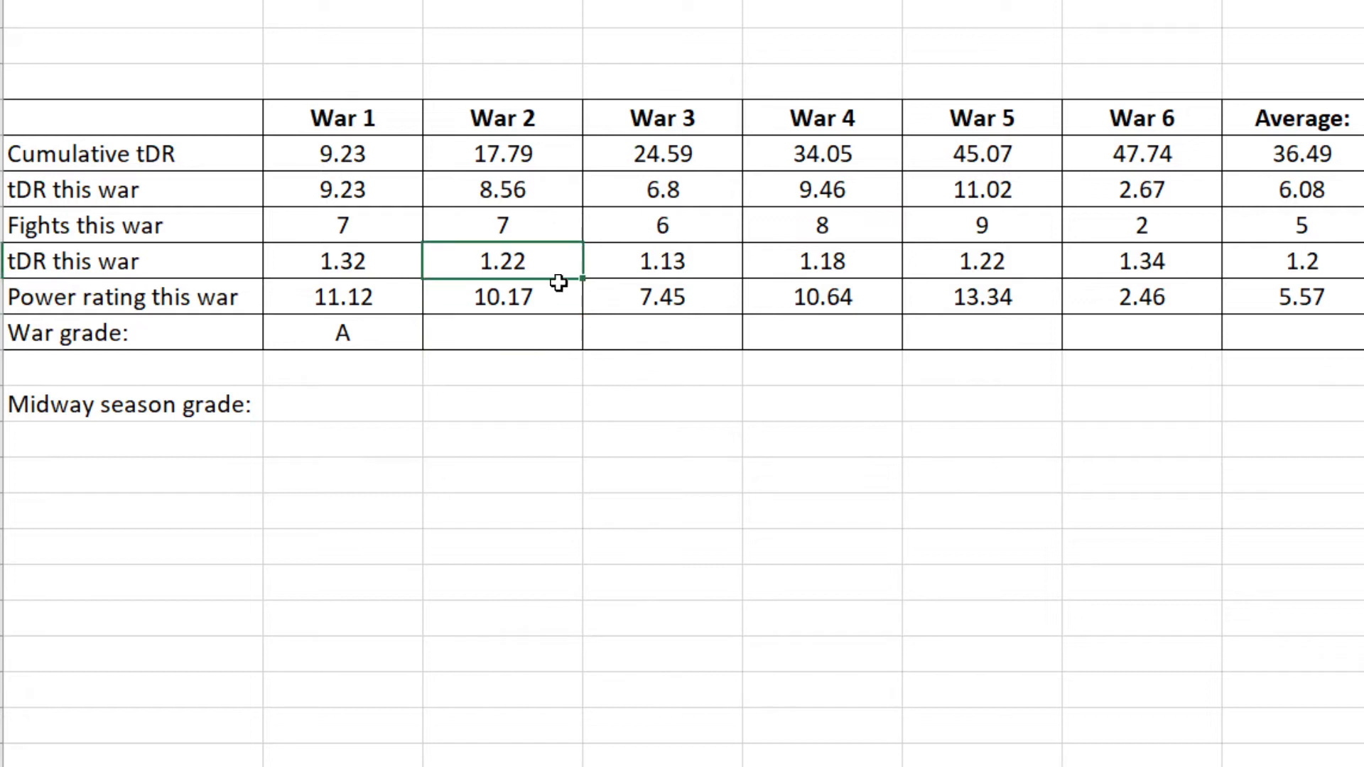
{"action": "left_click", "coordinate": [553, 334]}
{"action": "type", "text": "A-"}
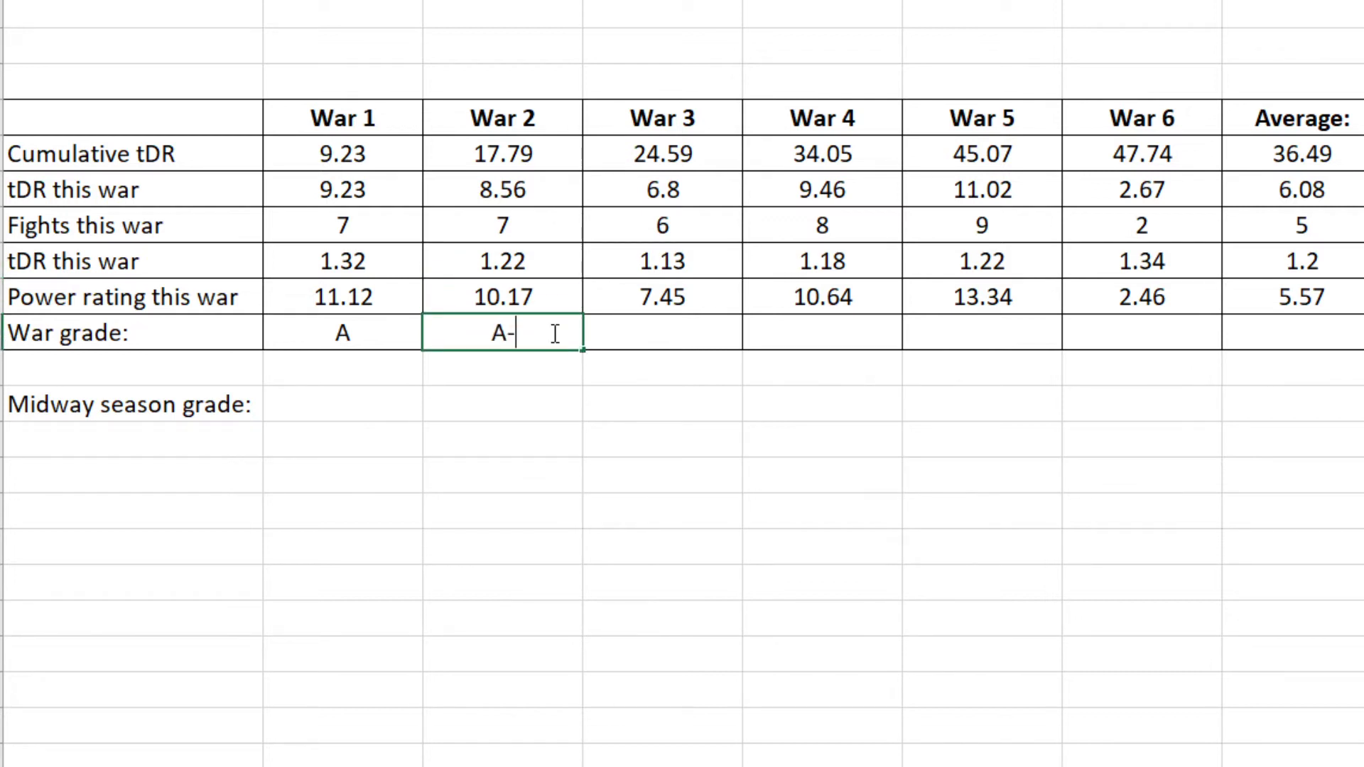
{"action": "left_click", "coordinate": [719, 527]}
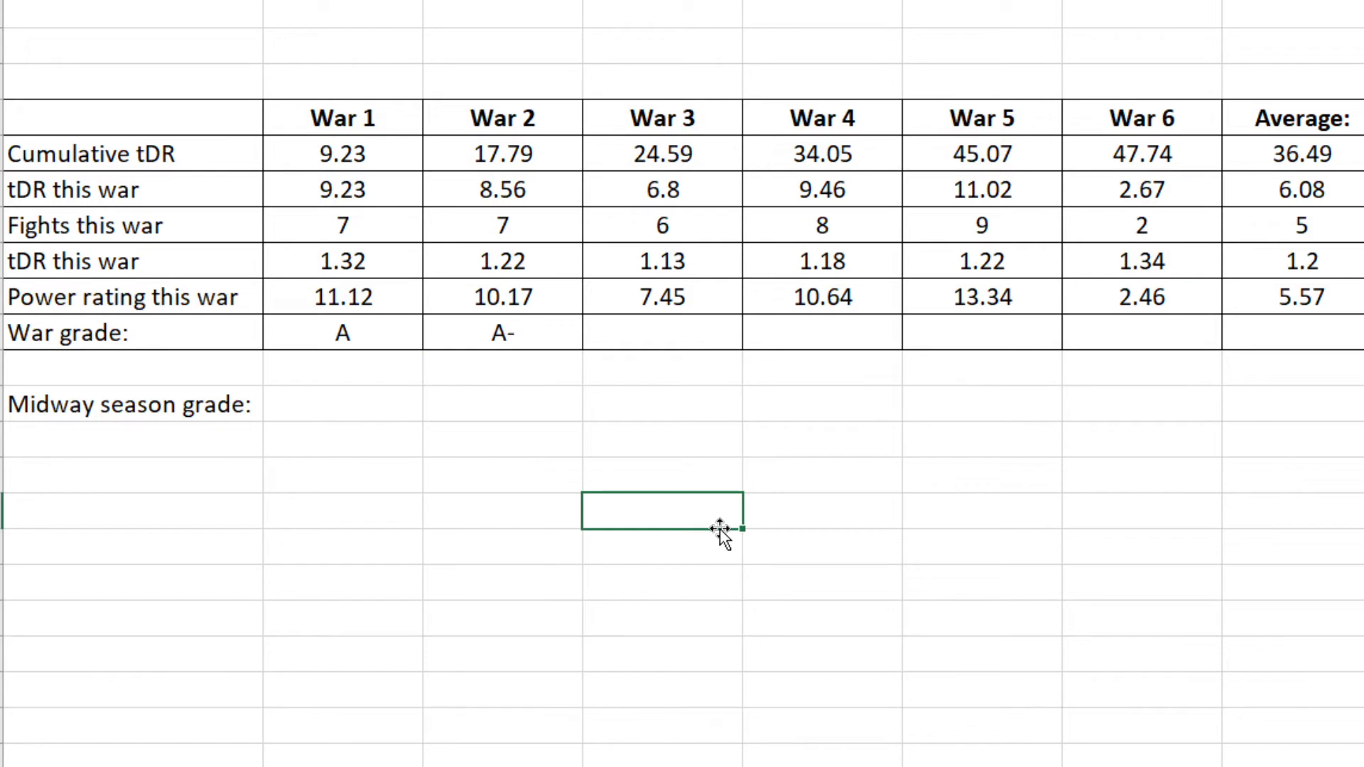
Review War 3's number of fights and tDR per fight and enter B- as its War grade
{"action": "left_click", "coordinate": [696, 346]}
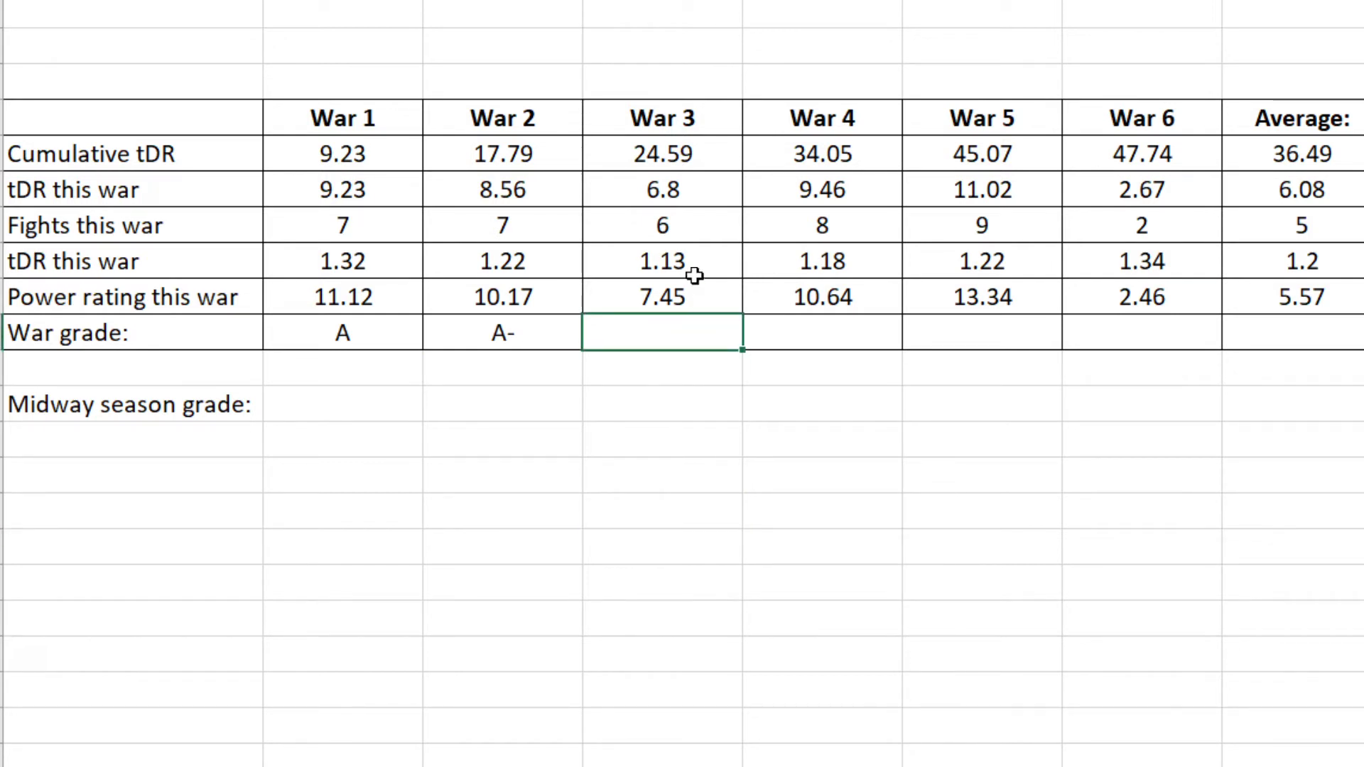
{"action": "left_click", "coordinate": [694, 234]}
{"action": "left_click", "coordinate": [700, 264]}
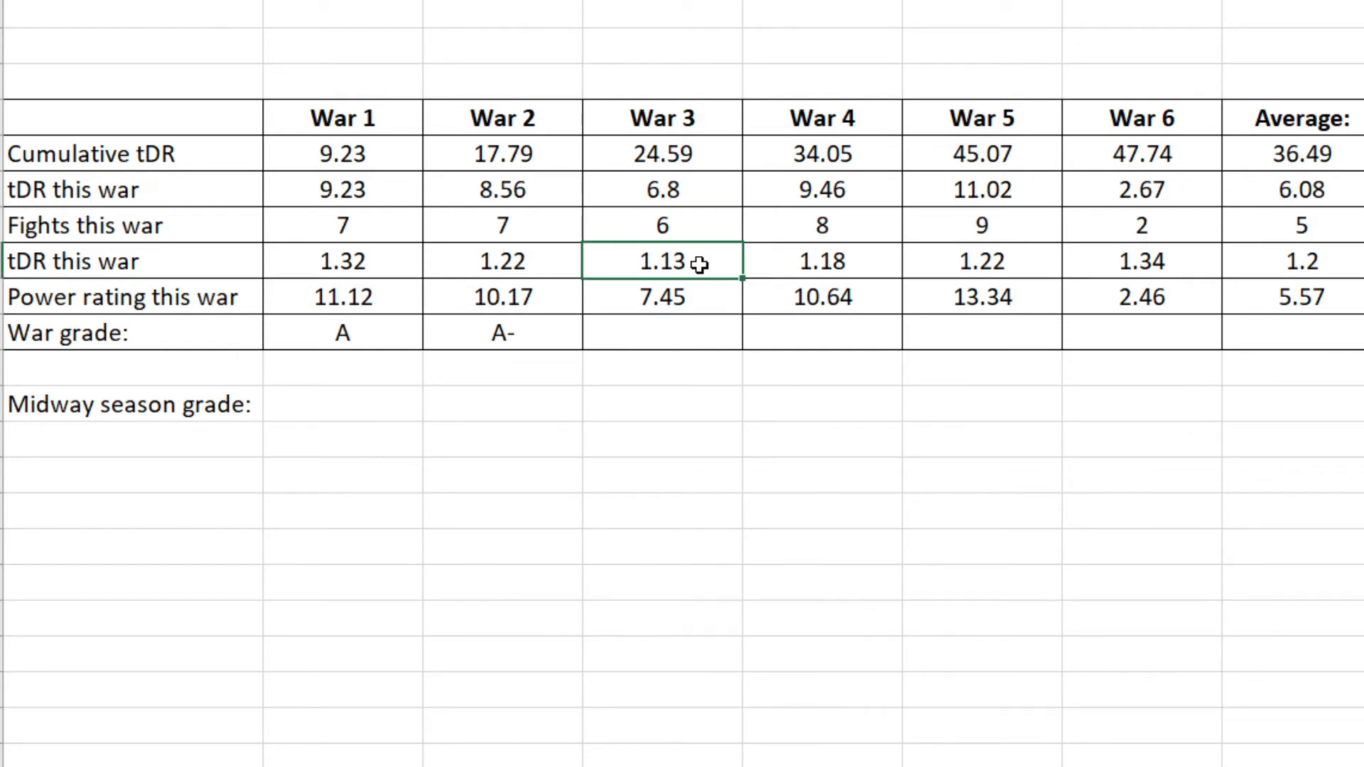
{"action": "left_click", "coordinate": [697, 329]}
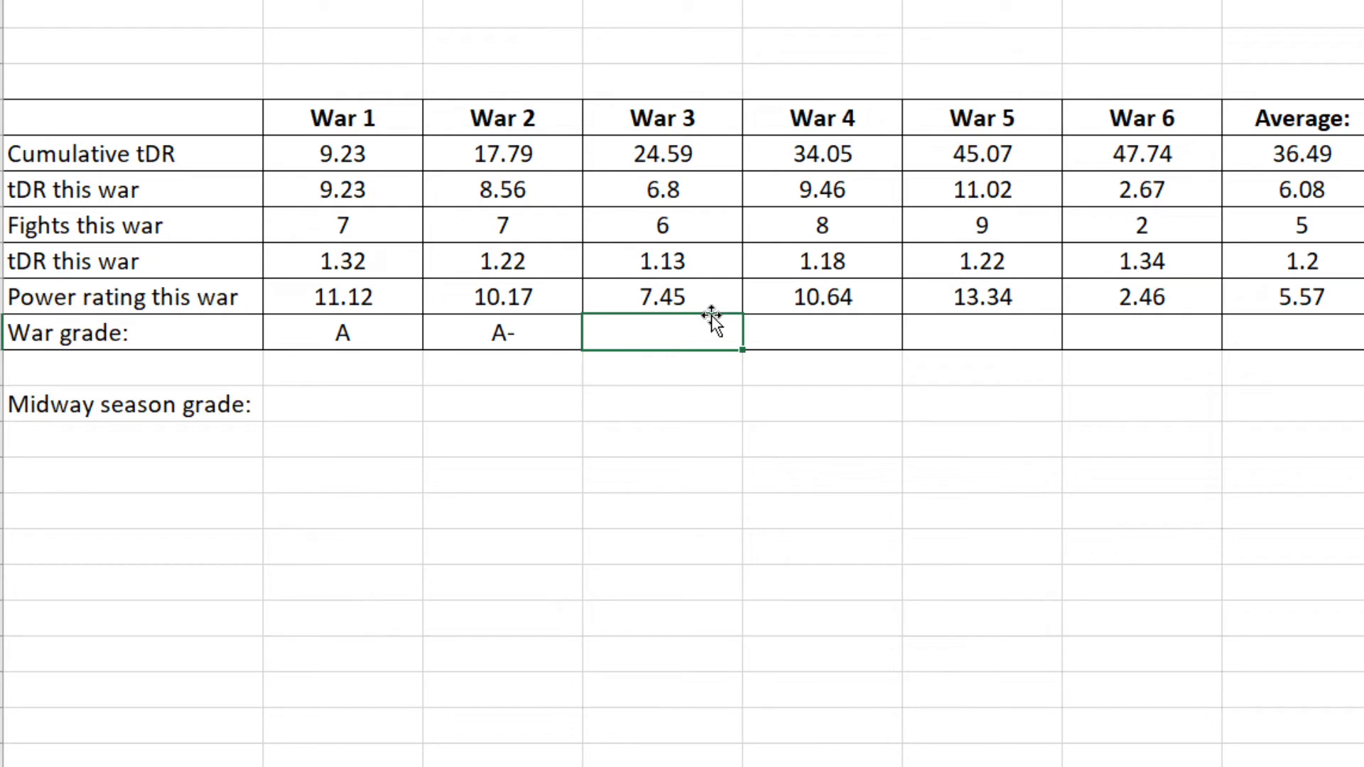
{"action": "type", "text": "B-"}
{"action": "left_click", "coordinate": [911, 443]}
Enter A- as the War grade for War 4 and check it against that war's tDR per fight and number of fights
{"action": "left_click", "coordinate": [858, 338]}
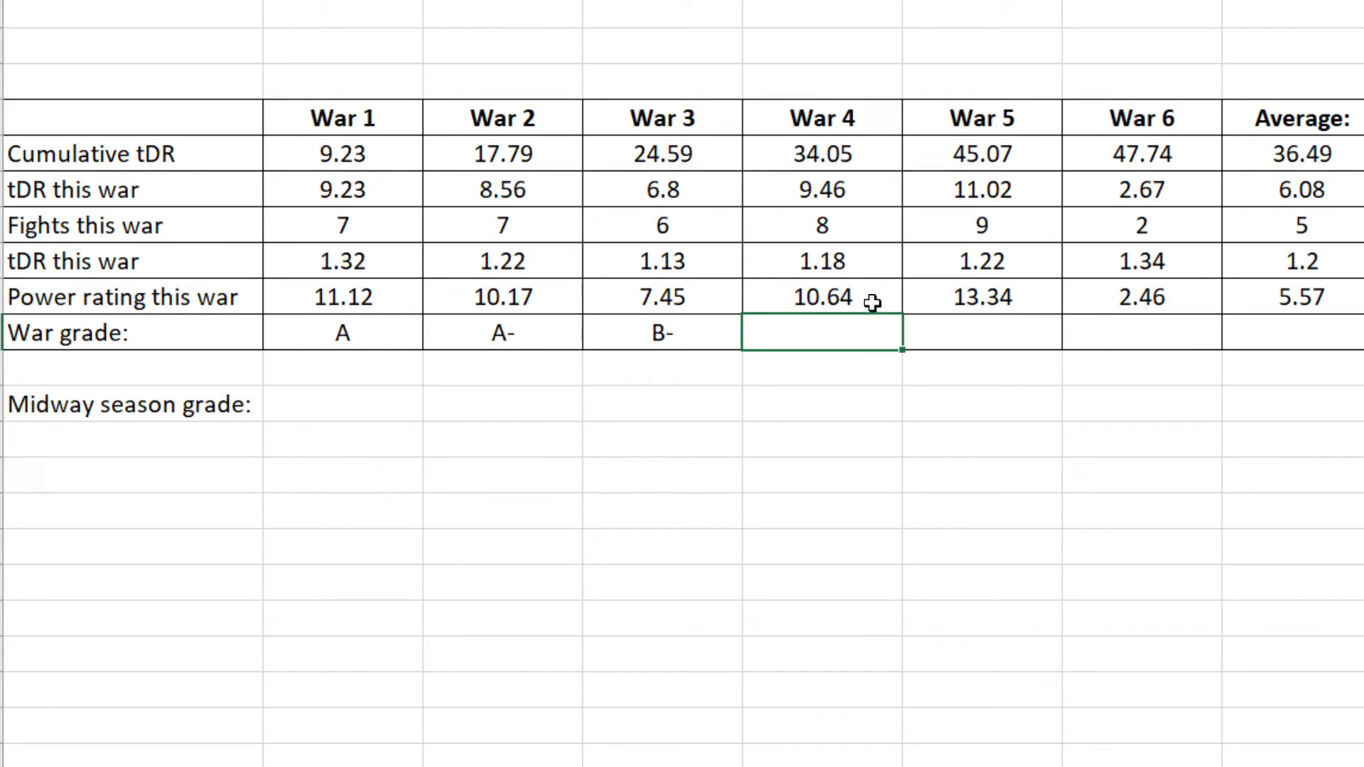
{"action": "type", "text": "A-"}
{"action": "key", "text": "Return"}
{"action": "key", "text": "Return"}
{"action": "left_click", "coordinate": [809, 256]}
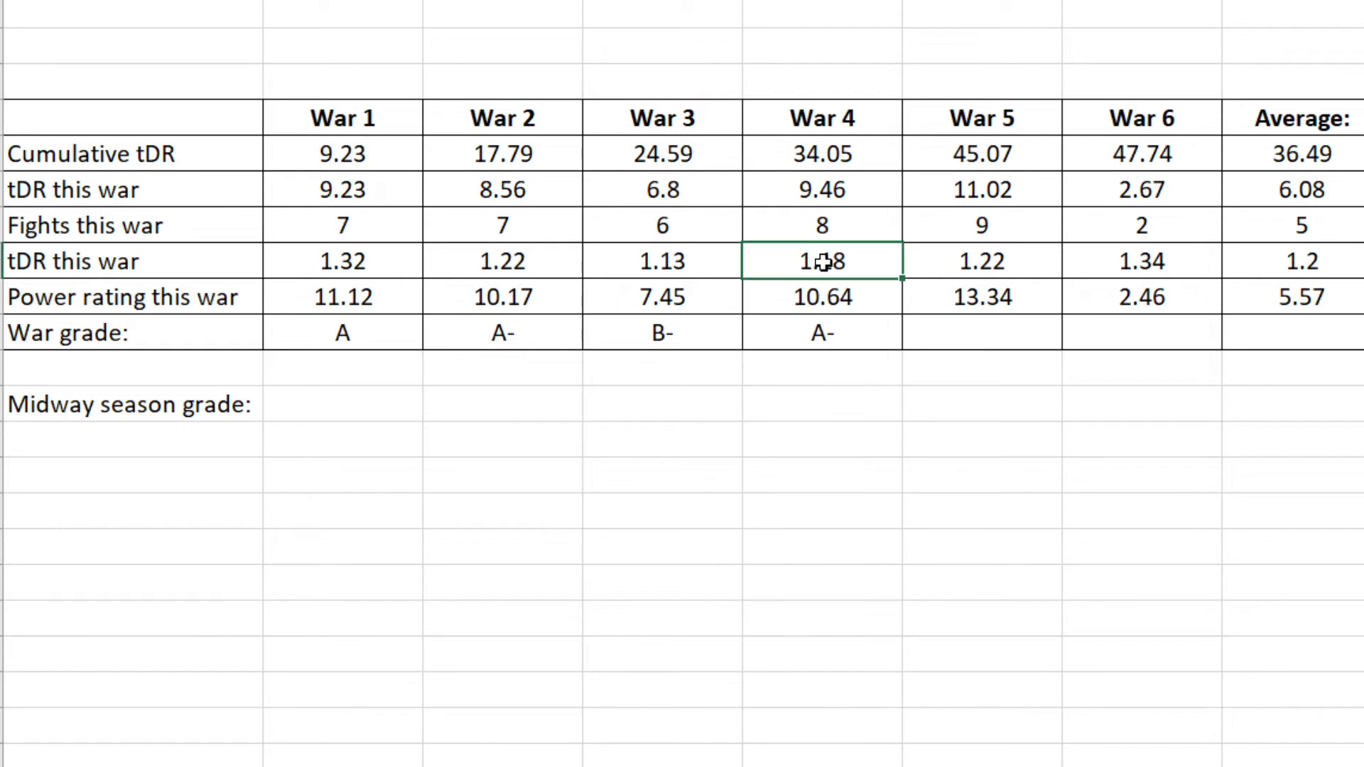
{"action": "left_click", "coordinate": [855, 368]}
{"action": "left_click", "coordinate": [776, 225]}
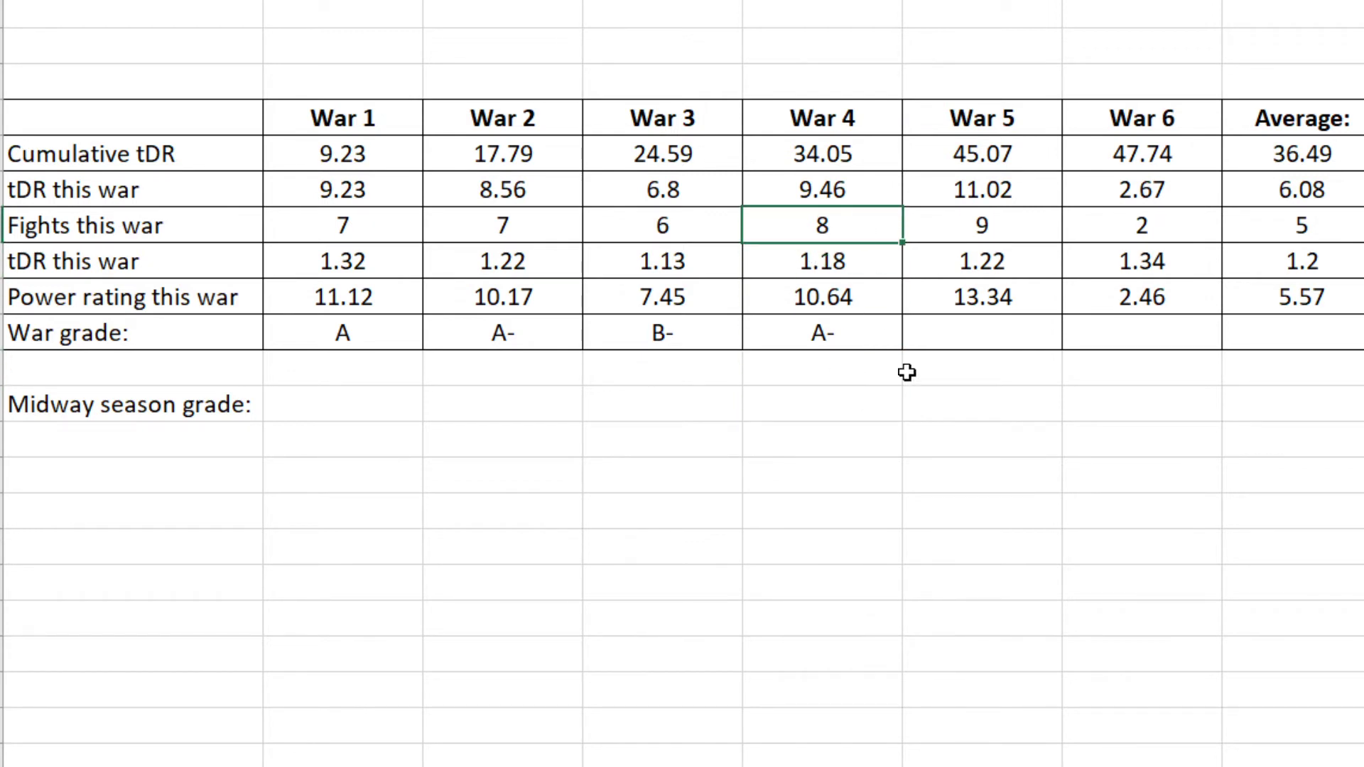
{"action": "left_click", "coordinate": [1042, 475]}
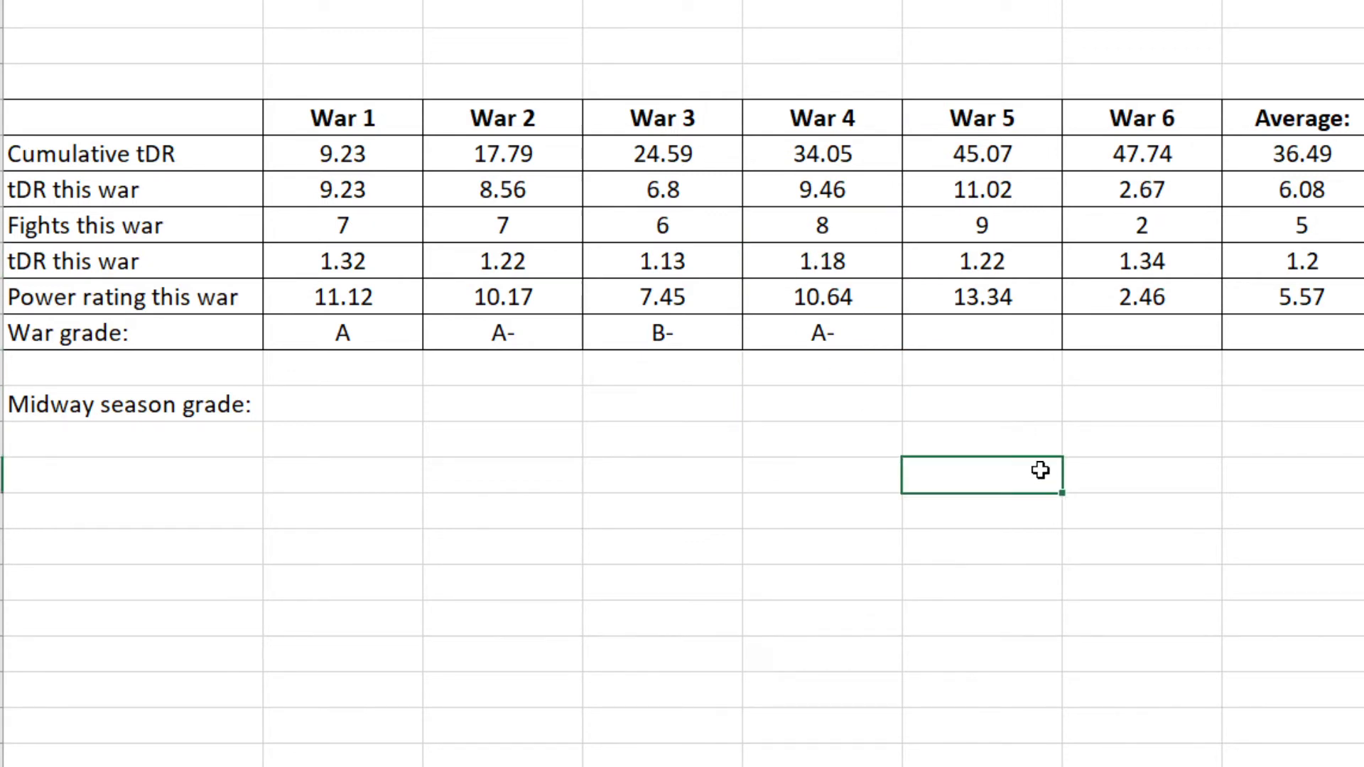
Review War 5's number of fights and tDR per fight and enter A- as its War grade
{"action": "left_click", "coordinate": [1030, 238]}
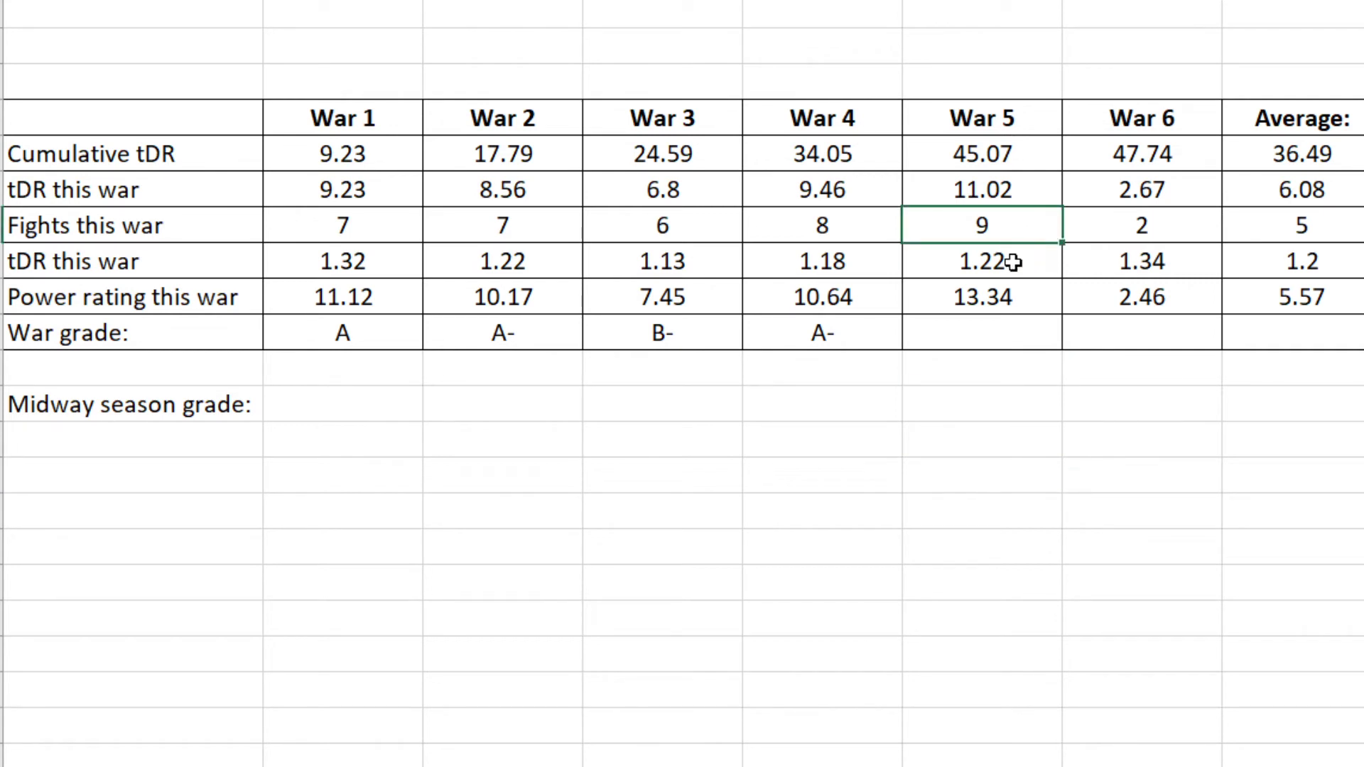
{"action": "left_click", "coordinate": [1012, 262]}
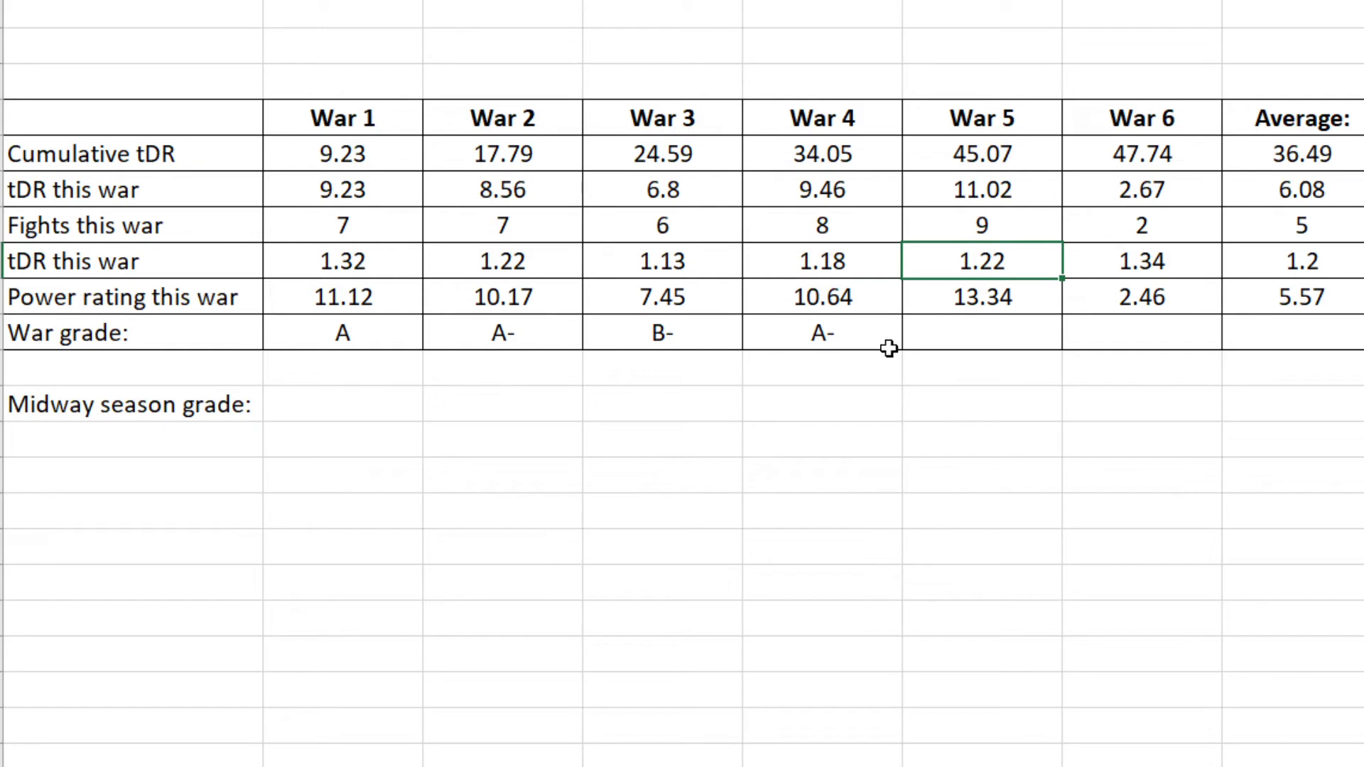
{"action": "left_click", "coordinate": [1036, 336]}
{"action": "type", "text": "A-"}
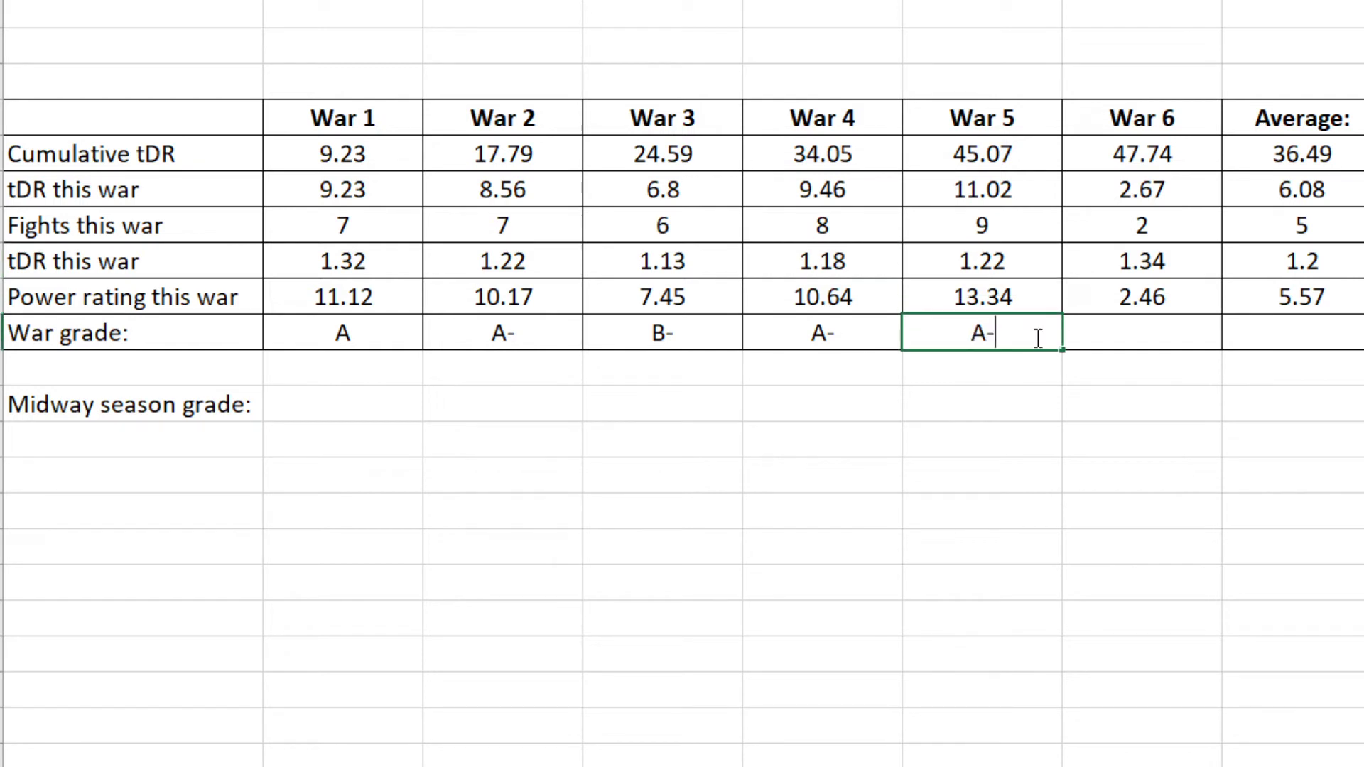
Change the War grade for War 4 to B+
{"action": "key", "text": "Left"}
{"action": "type", "text": "B+"}
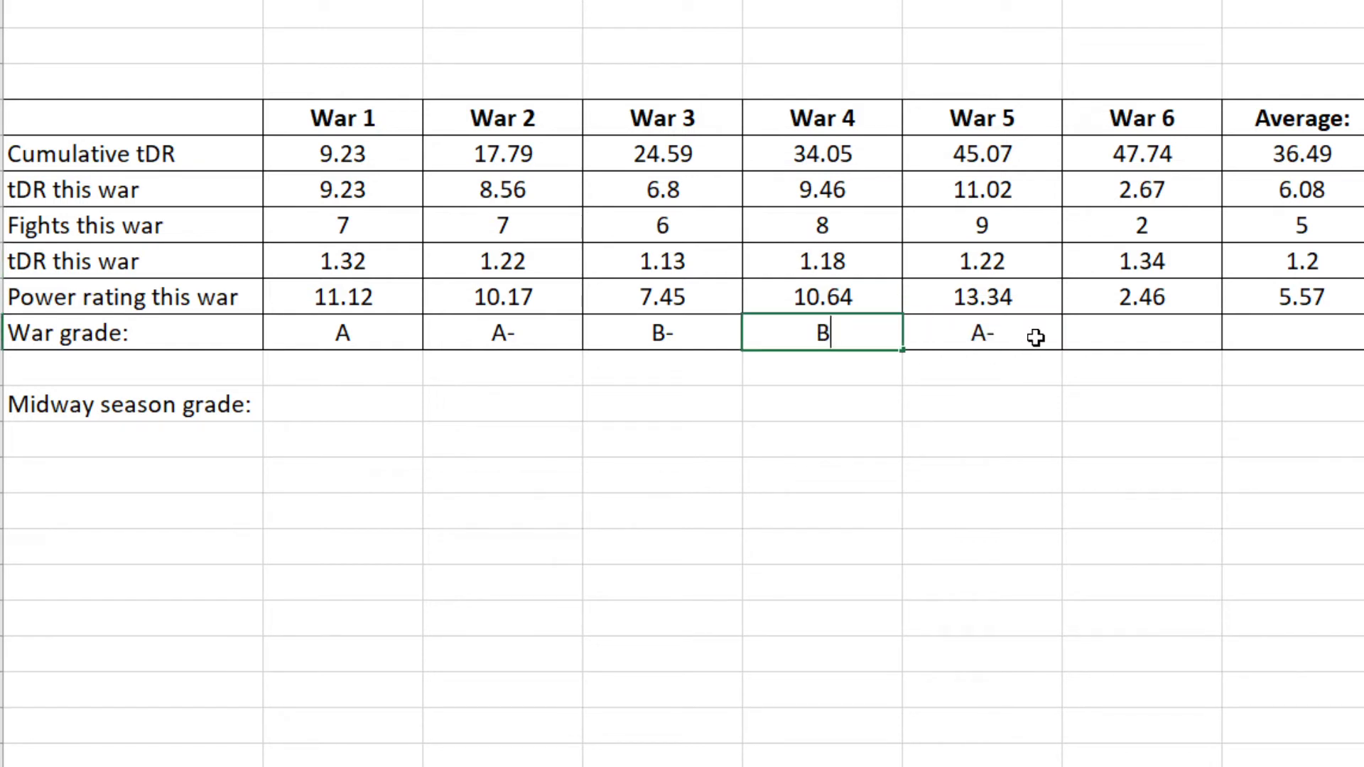
{"action": "left_click", "coordinate": [1155, 535]}
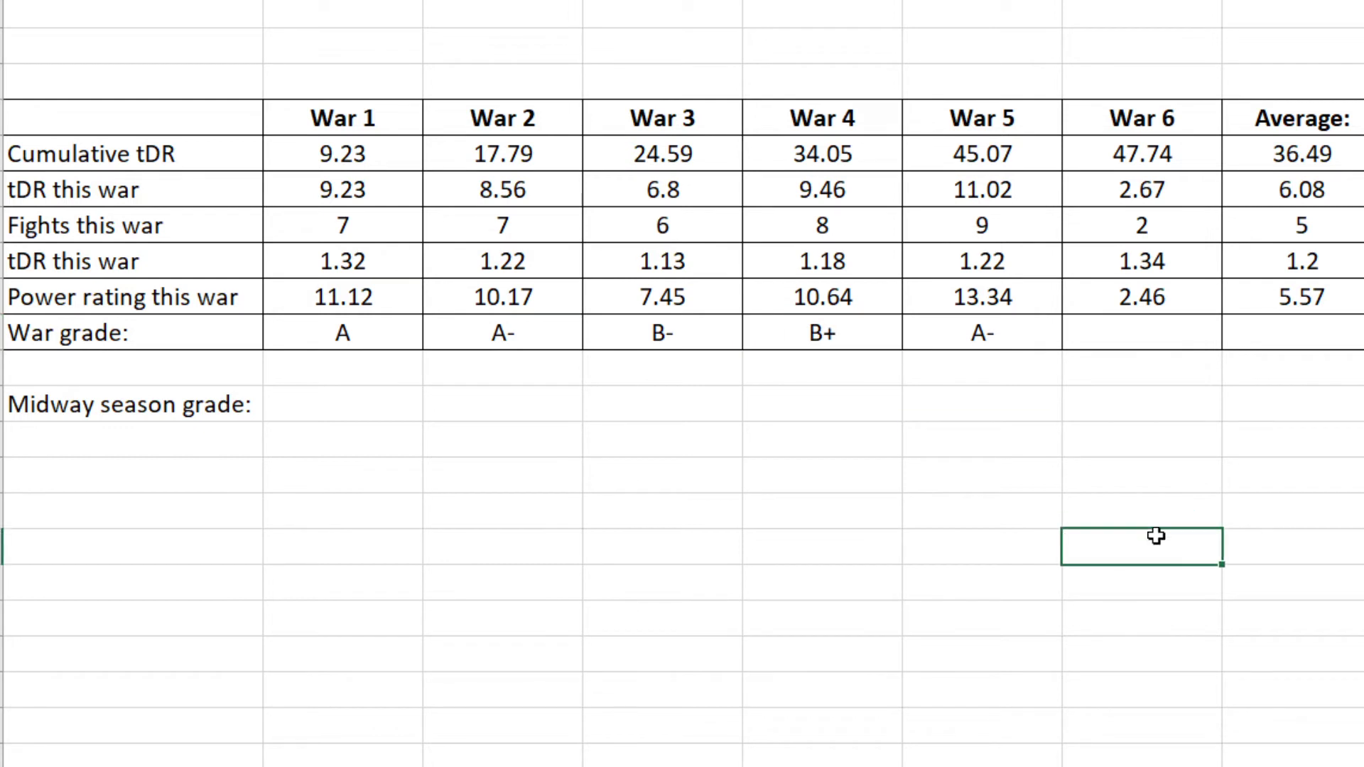
Compare War 6's tDR per fight with War 1's and enter D as the War grade for War 6
{"action": "left_click", "coordinate": [1150, 337]}
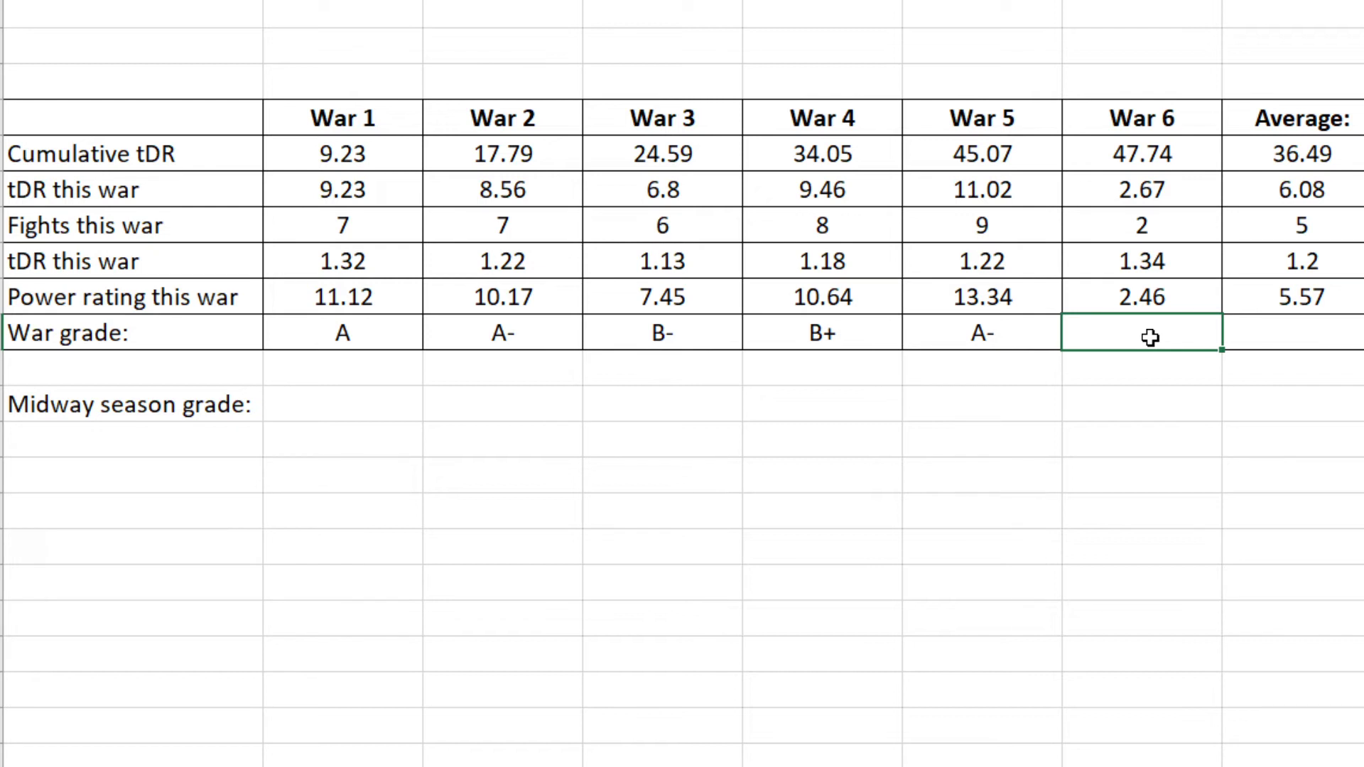
{"action": "left_click", "coordinate": [1186, 265]}
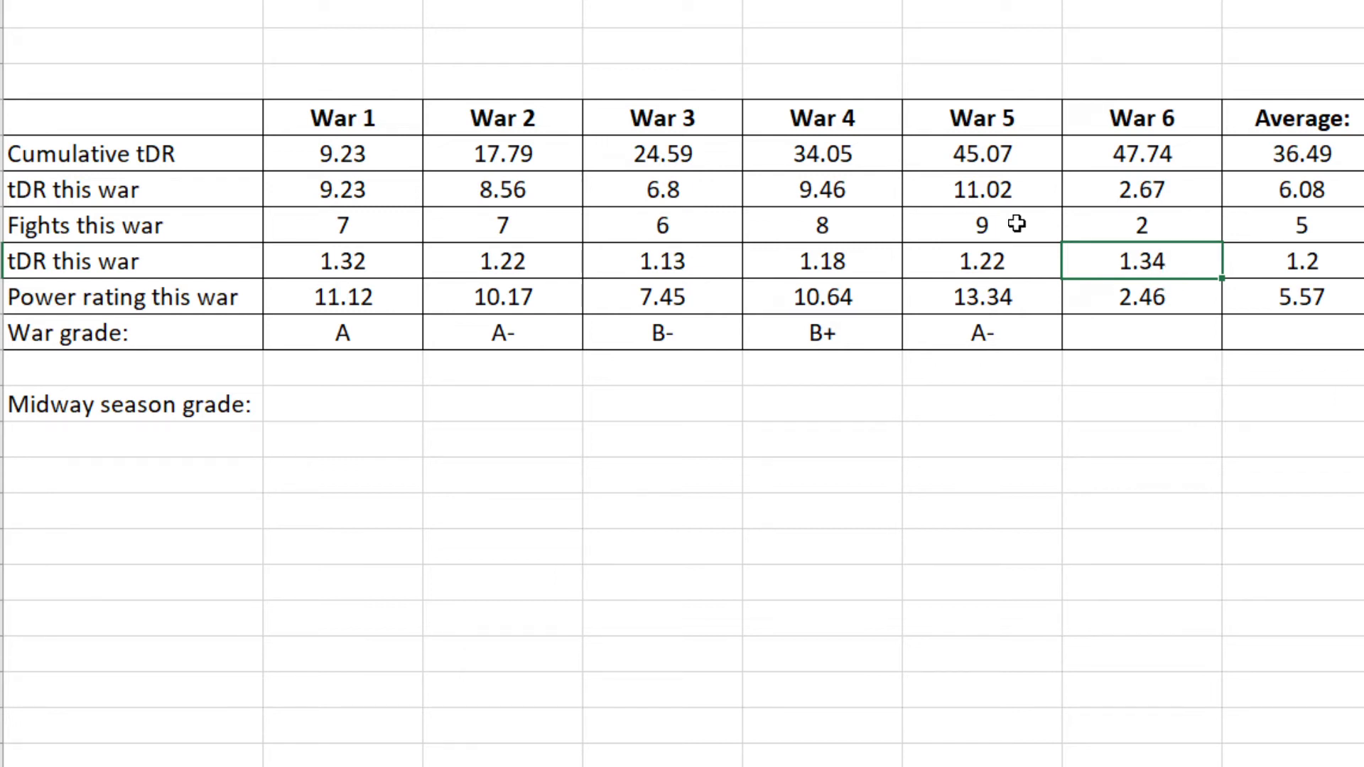
{"action": "left_click", "coordinate": [347, 275]}
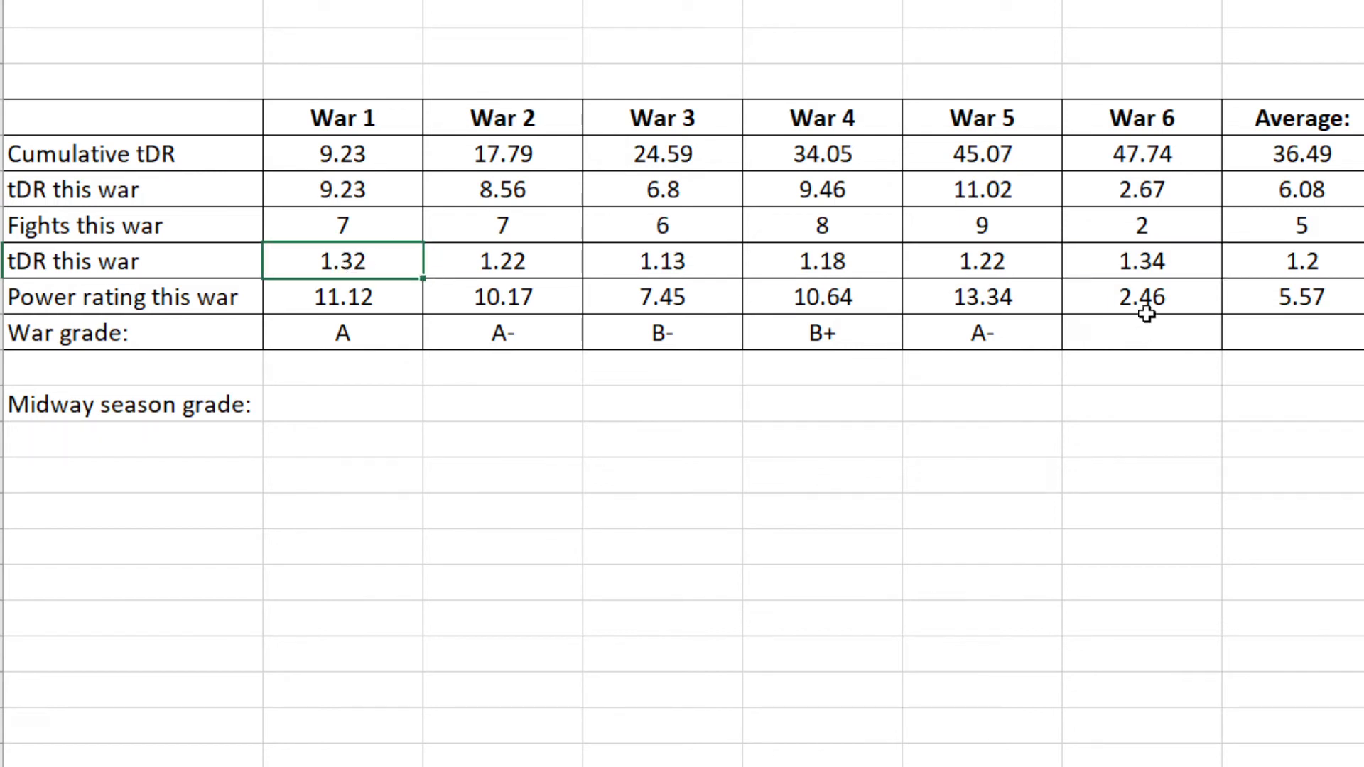
{"action": "left_click", "coordinate": [1176, 267]}
{"action": "left_click", "coordinate": [1174, 333]}
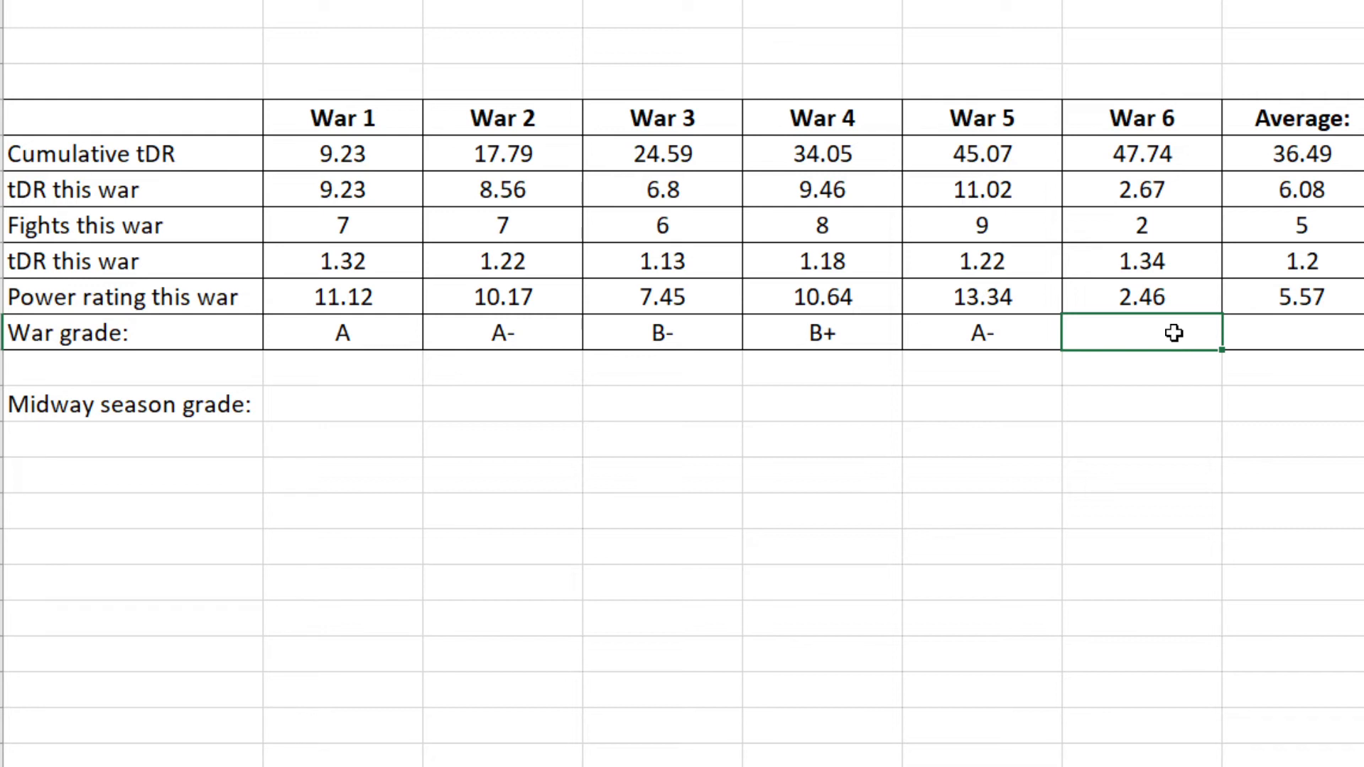
{"action": "type", "text": "D"}
{"action": "left_click", "coordinate": [907, 497]}
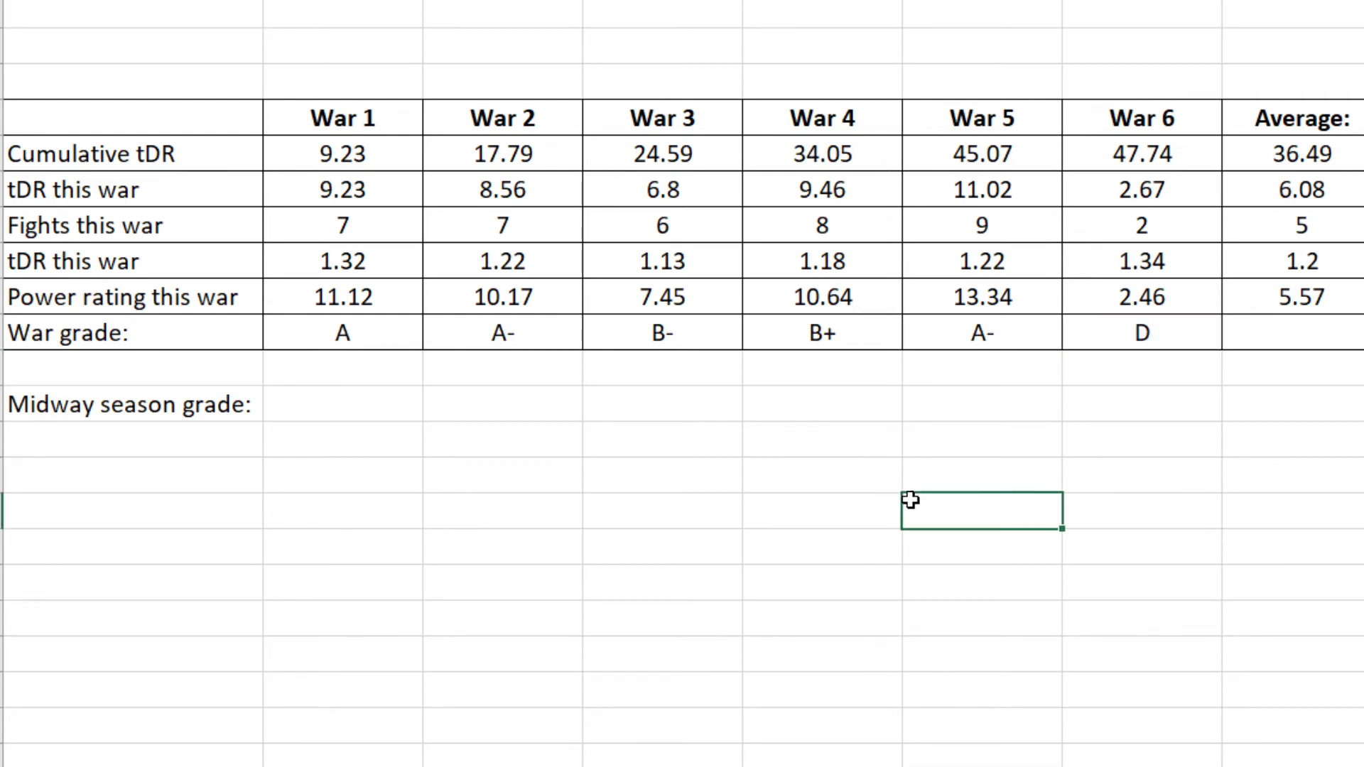
Enter B- as the Midway season grade and centre it horizontally in its cell
{"action": "left_click", "coordinate": [366, 403]}
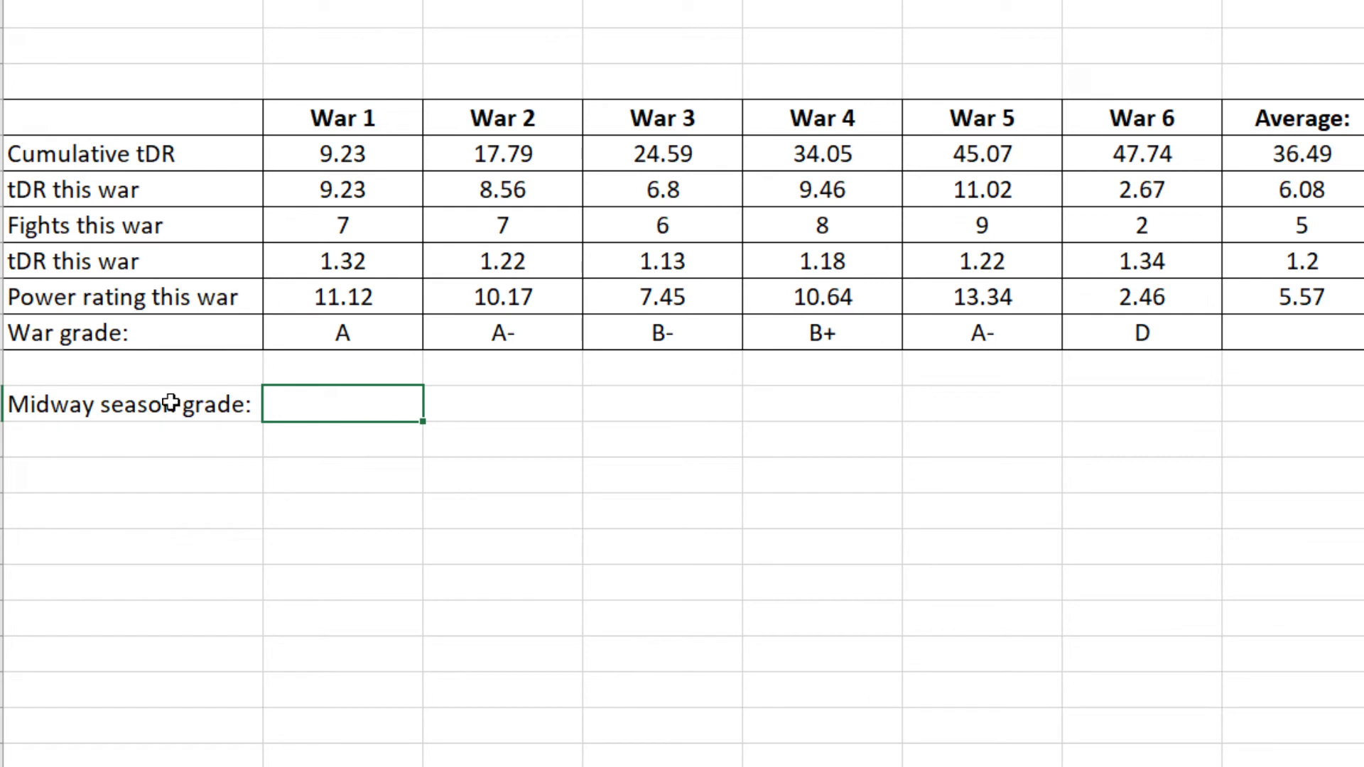
{"action": "type", "text": "B-"}
{"action": "left_click", "coordinate": [485, 545]}
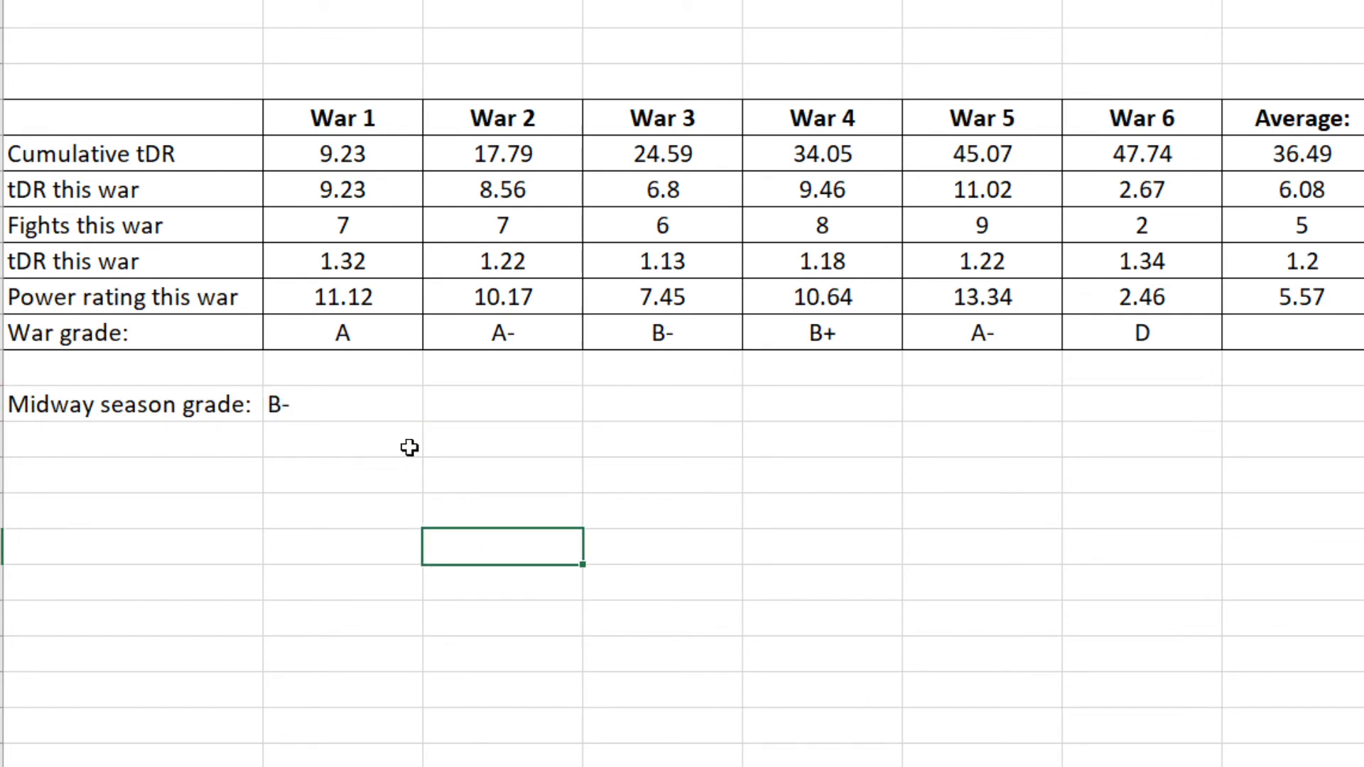
{"action": "left_click", "coordinate": [366, 414]}
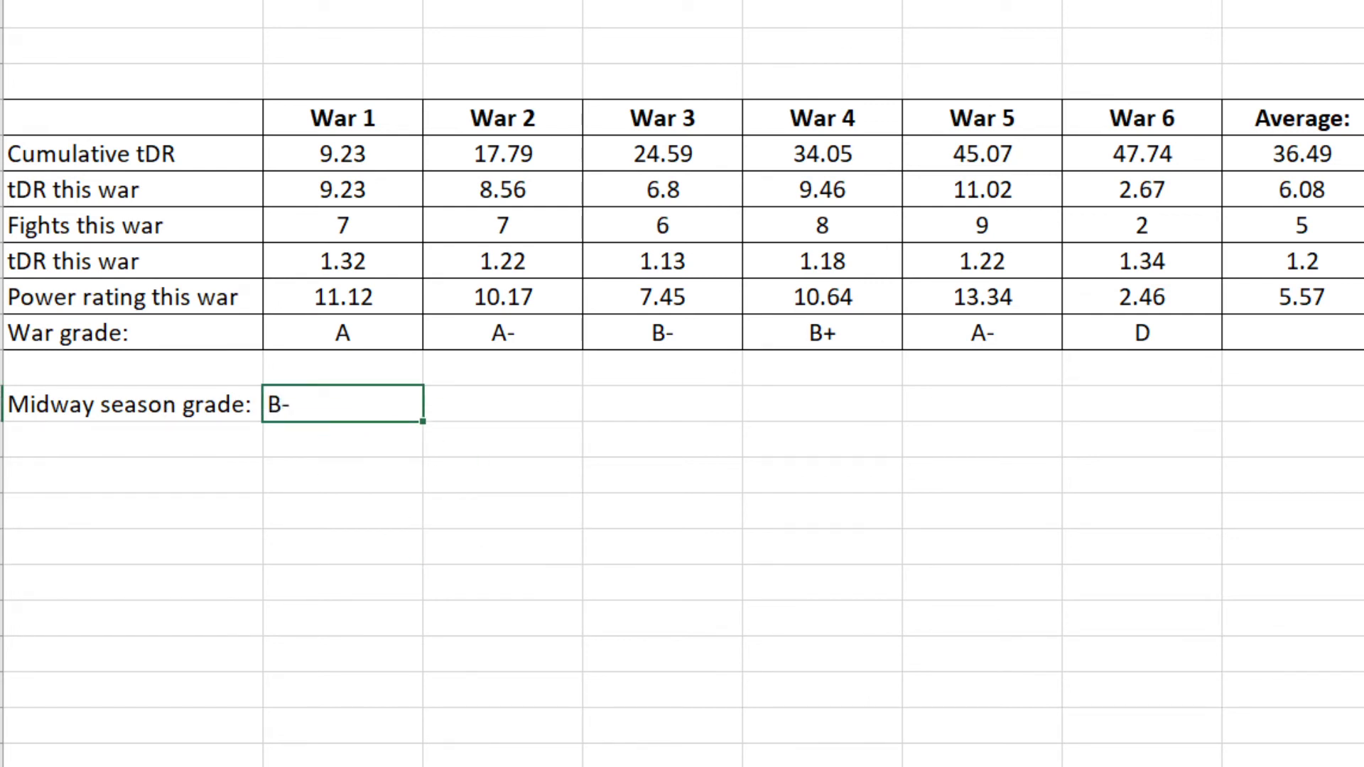
{"action": "key", "text": "alt+h"}
{"action": "key", "text": "a"}
{"action": "key", "text": "c"}
{"action": "left_click", "coordinate": [447, 506]}
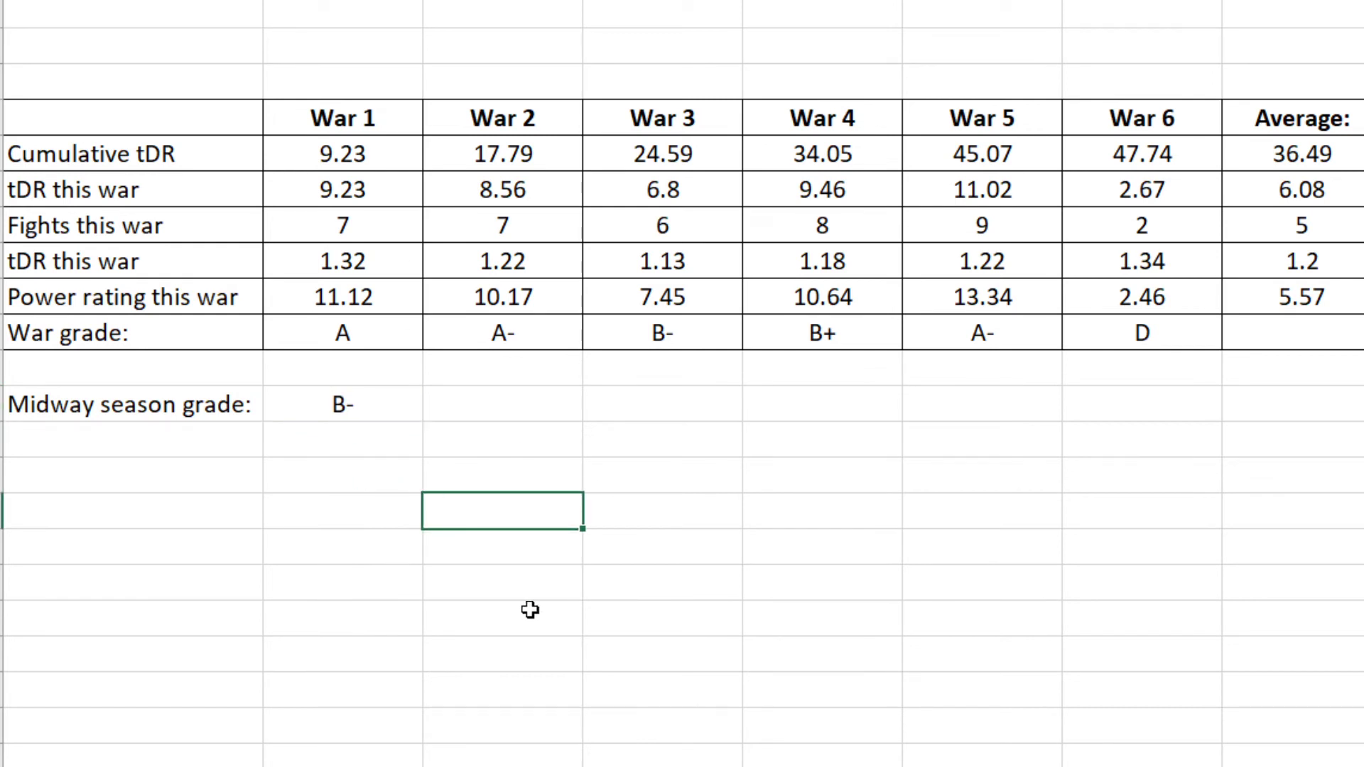
Review the Midway season grade against War 1's tDR per fight and the tDR/fight values in the season table
{"action": "left_click", "coordinate": [357, 417]}
{"action": "left_click", "coordinate": [828, 622]}
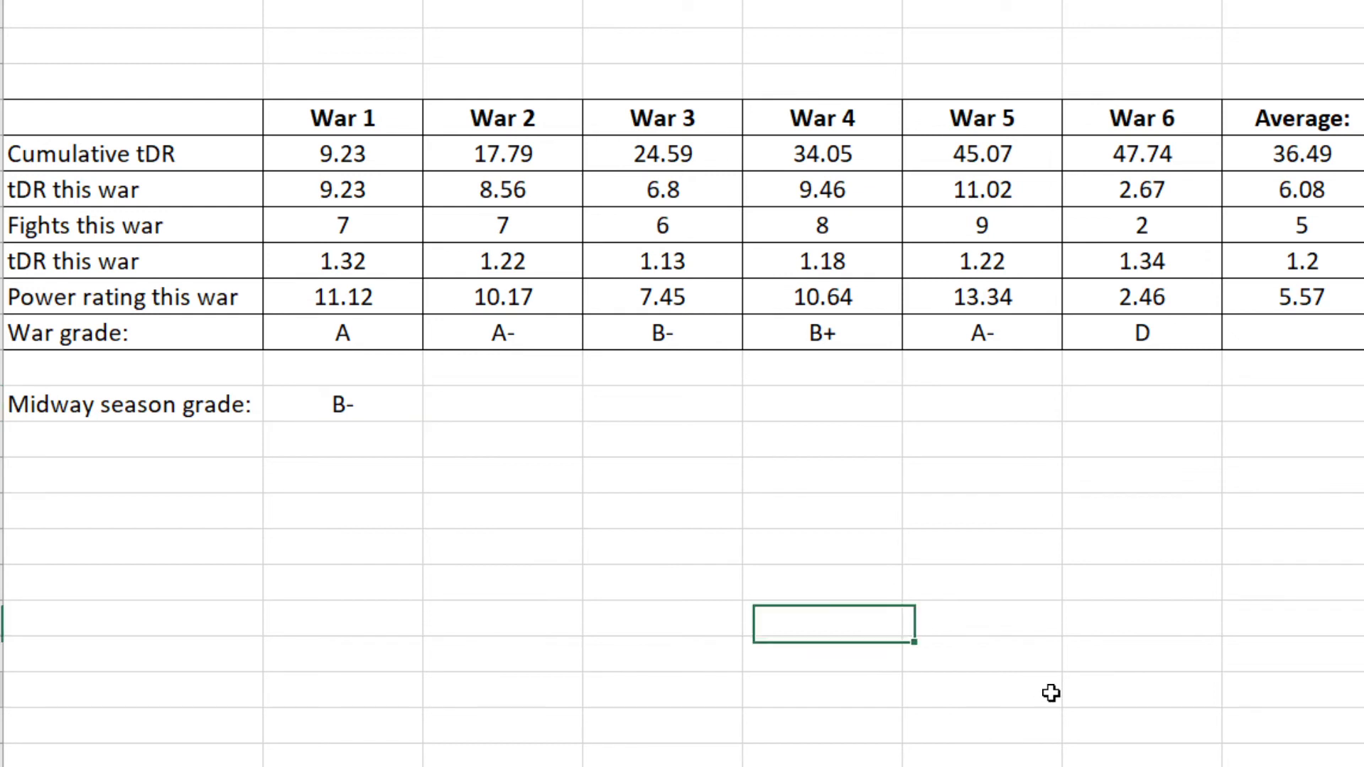
{"action": "left_click", "coordinate": [1051, 693]}
{"action": "left_click", "coordinate": [365, 419]}
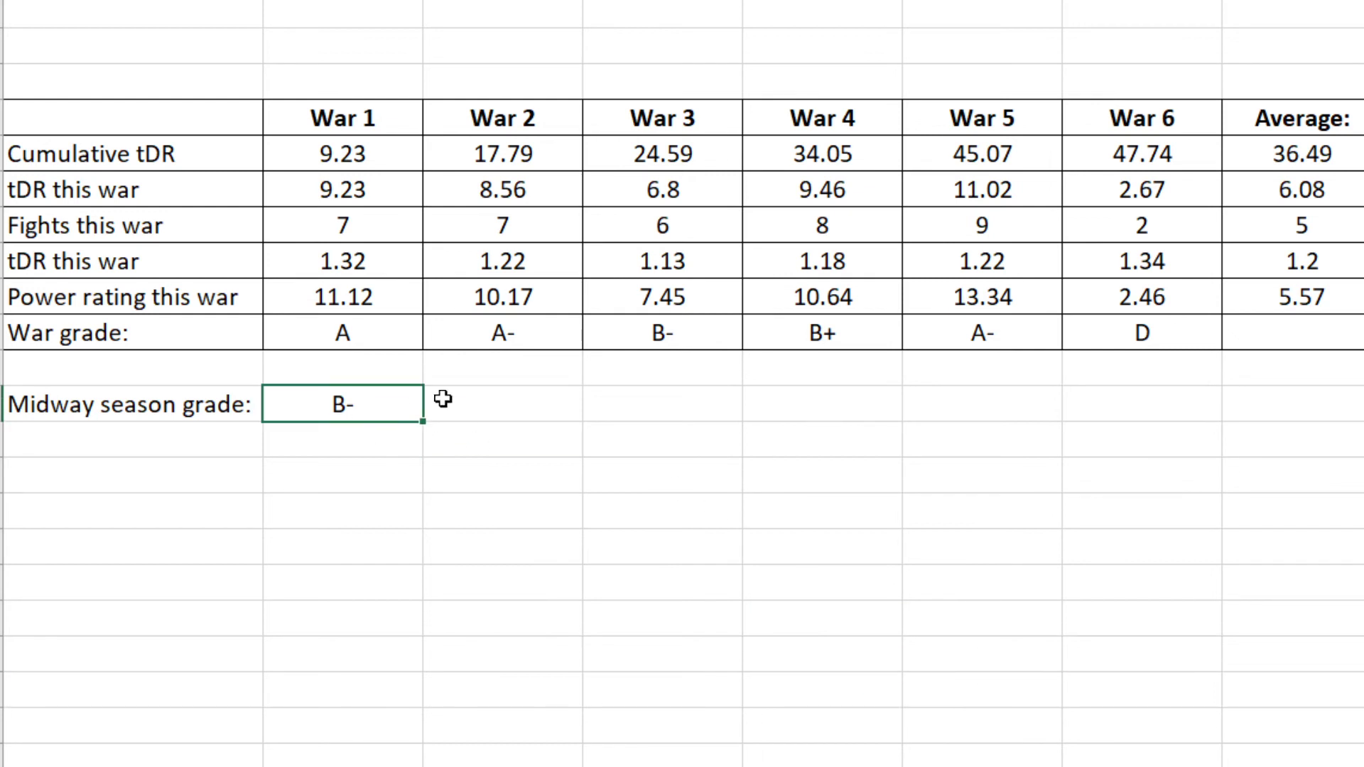
{"action": "left_click", "coordinate": [496, 428]}
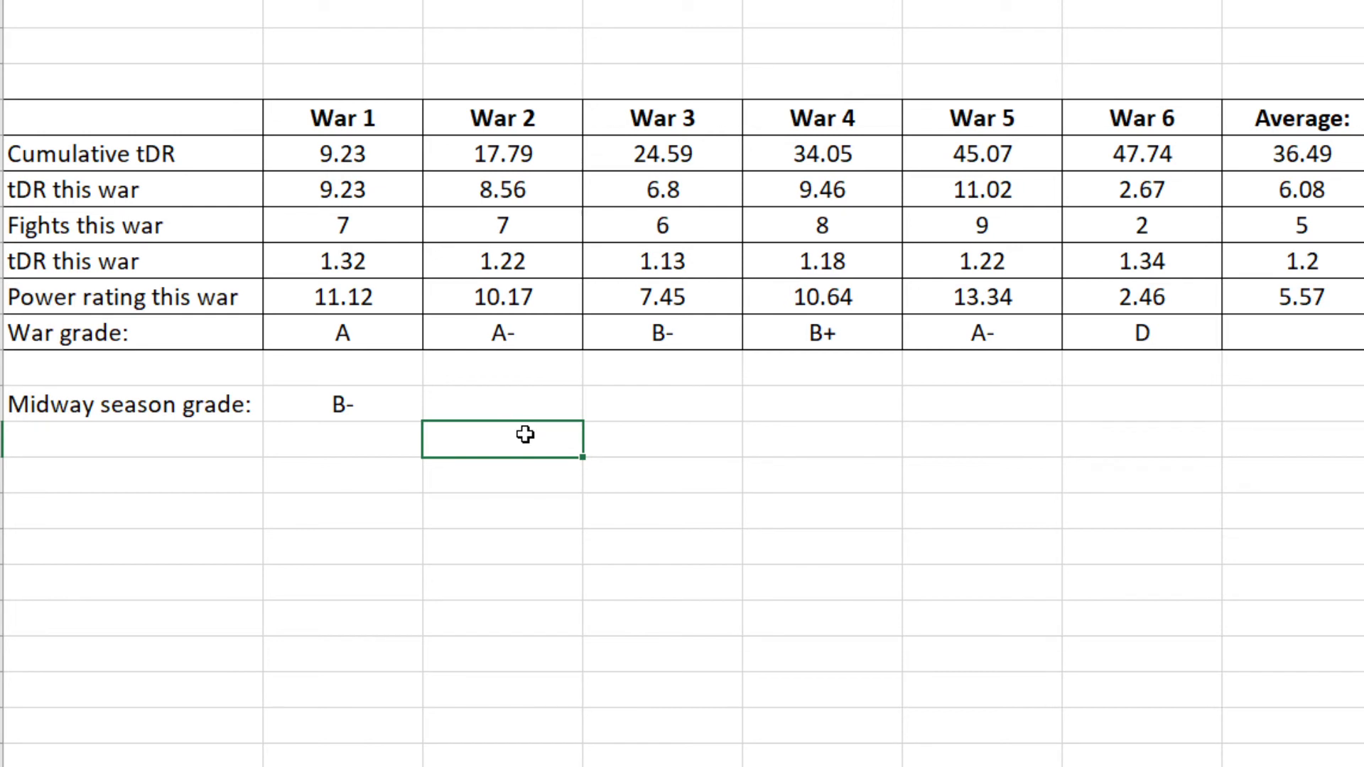
{"action": "left_click", "coordinate": [384, 260]}
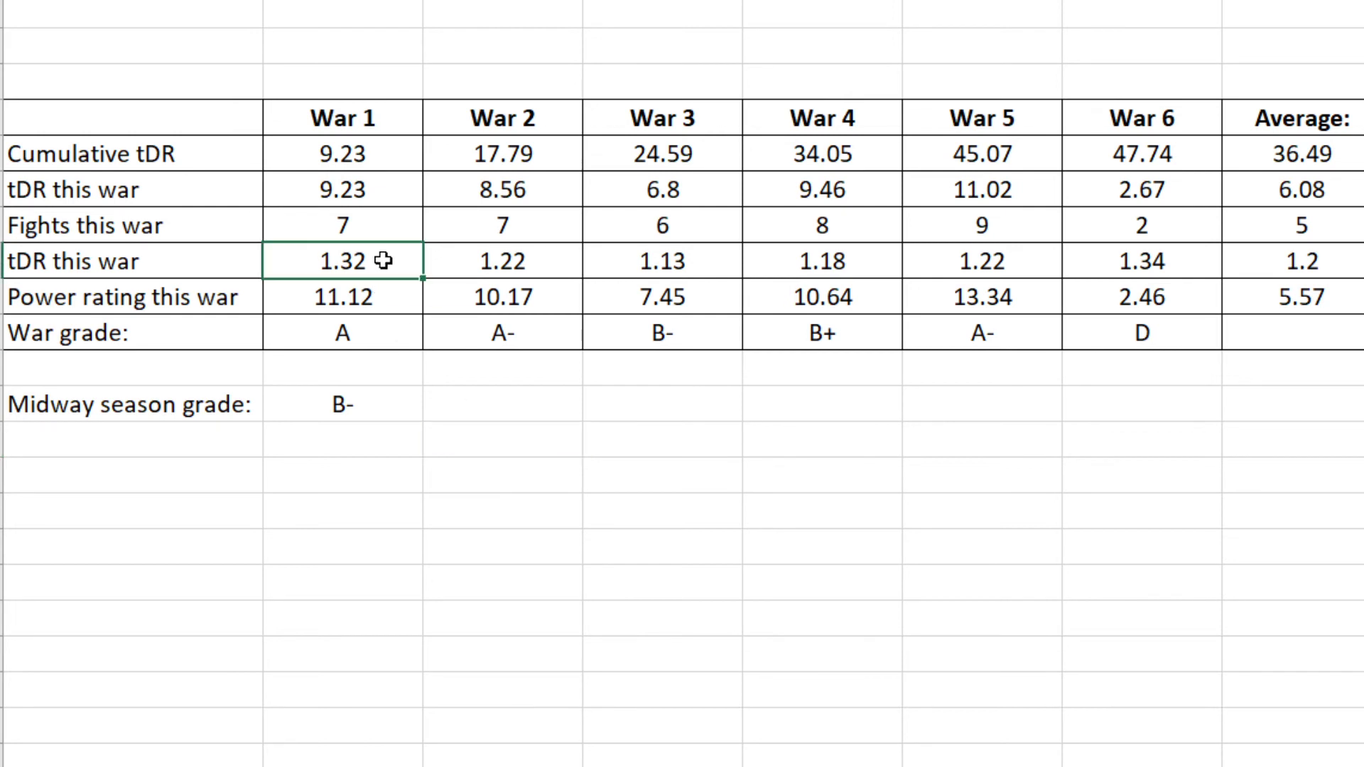
{"action": "left_click", "coordinate": [529, 426]}
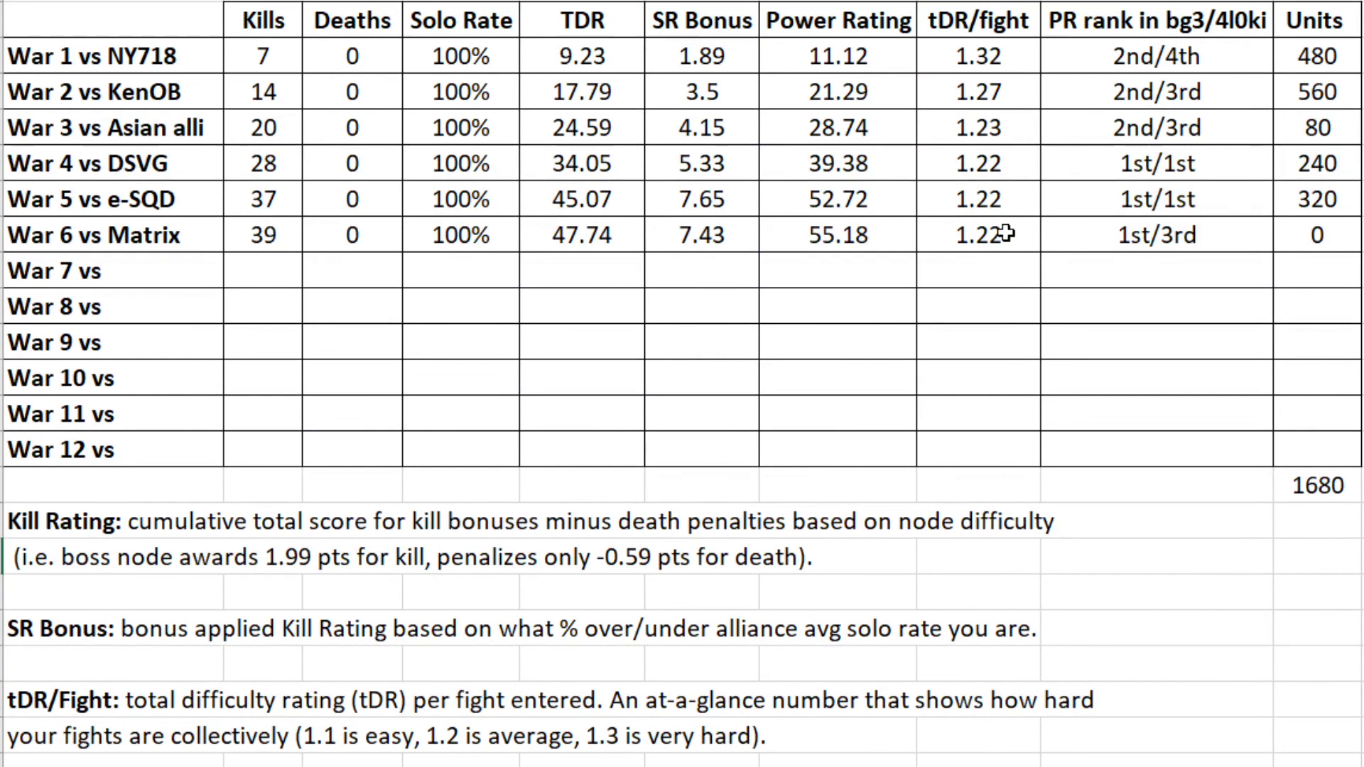
{"action": "left_click", "coordinate": [1007, 117]}
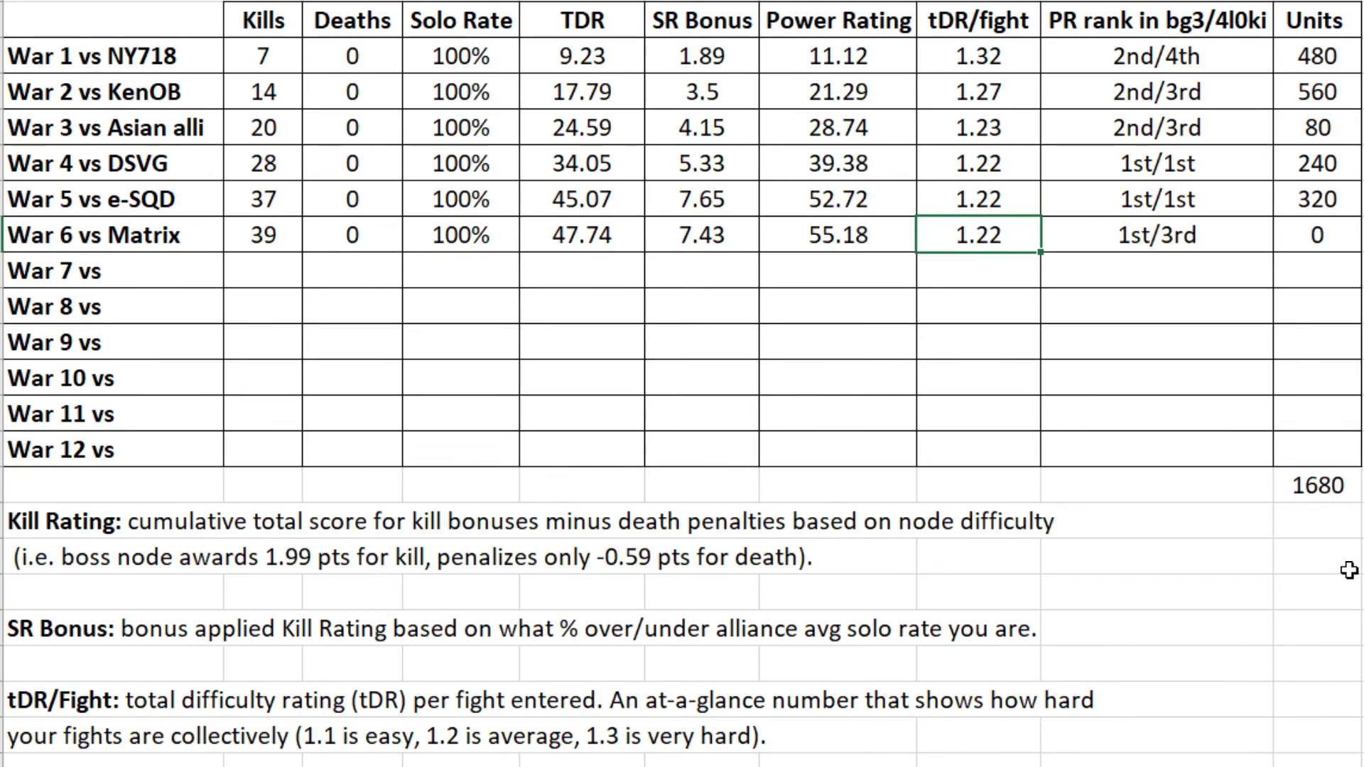
{"action": "left_click", "coordinate": [1363, 521]}
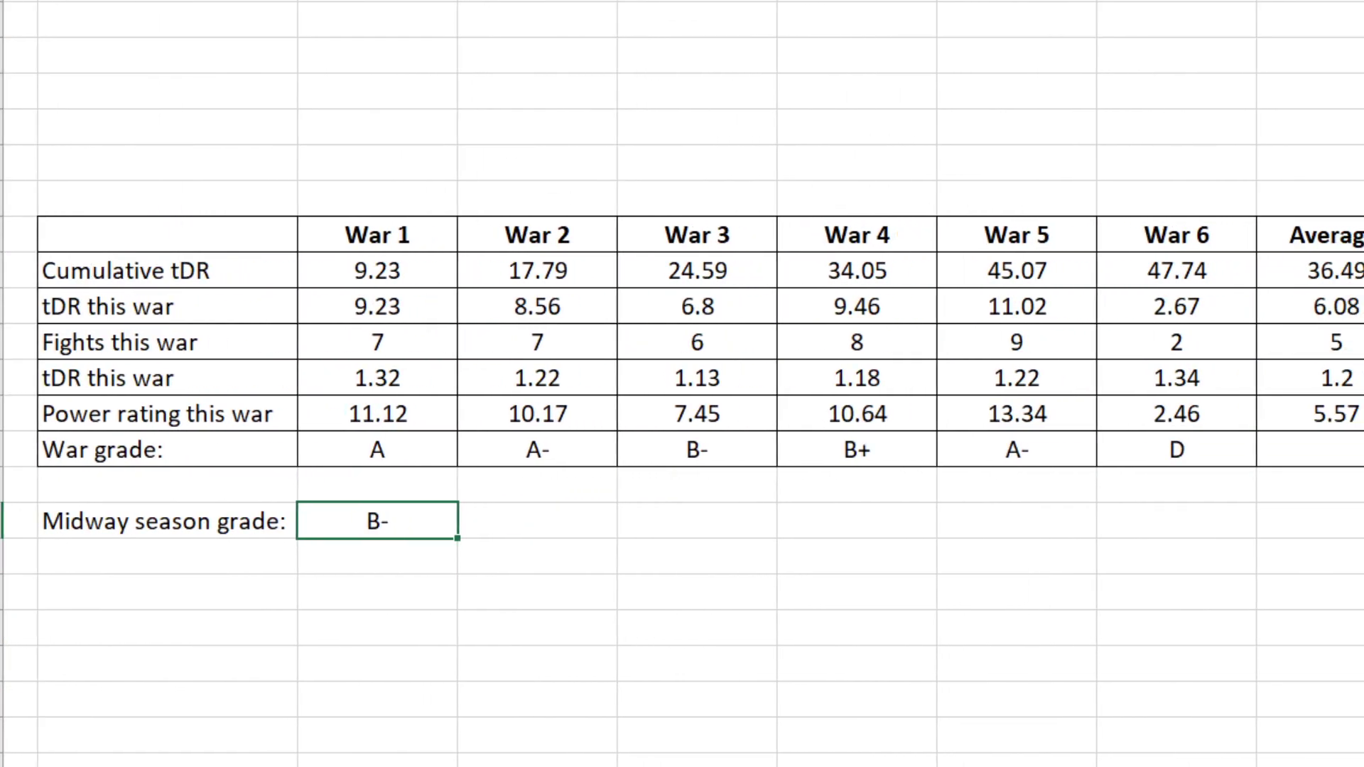
{"action": "left_click", "coordinate": [372, 591]}
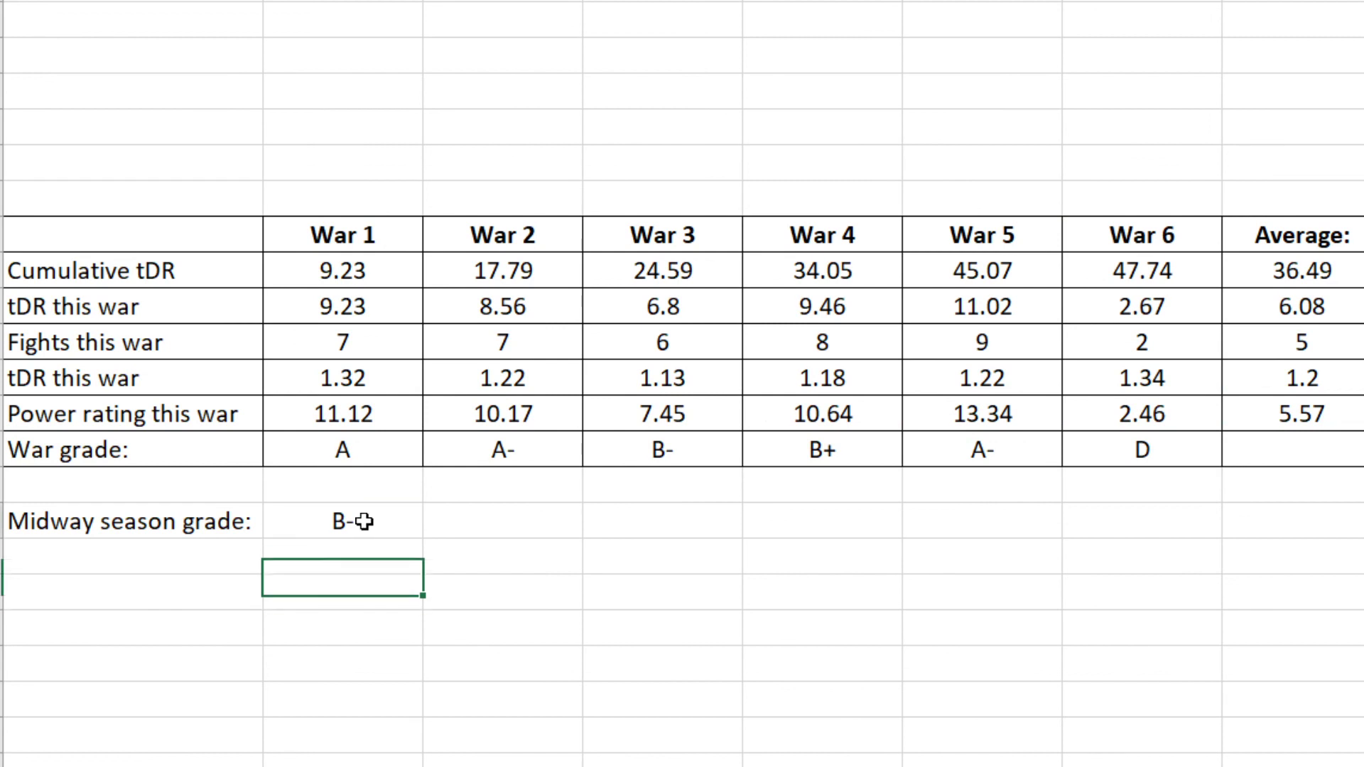
{"action": "left_click", "coordinate": [424, 529]}
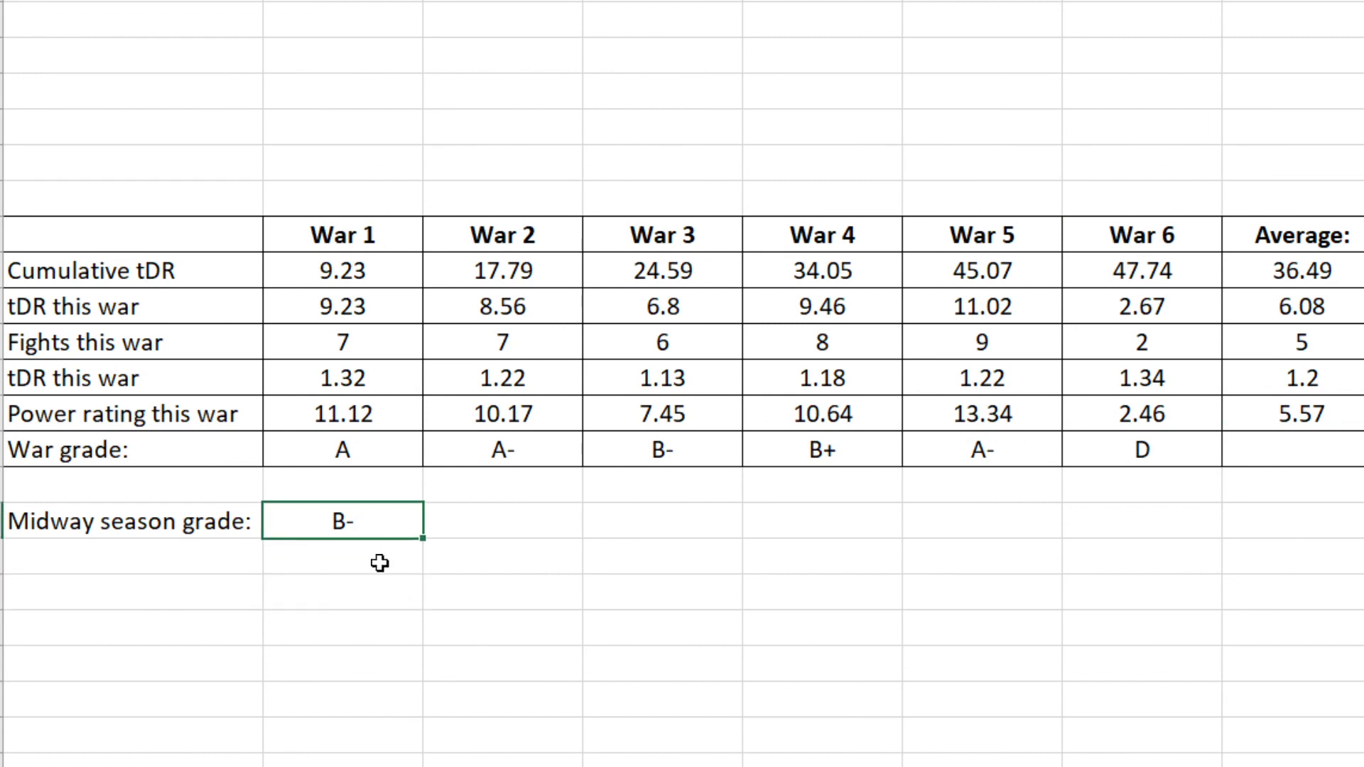
{"action": "left_click", "coordinate": [365, 585]}
{"action": "left_click", "coordinate": [369, 524]}
{"action": "left_click", "coordinate": [1291, 556]}
{"action": "left_click", "coordinate": [332, 527]}
{"action": "left_click", "coordinate": [1065, 568]}
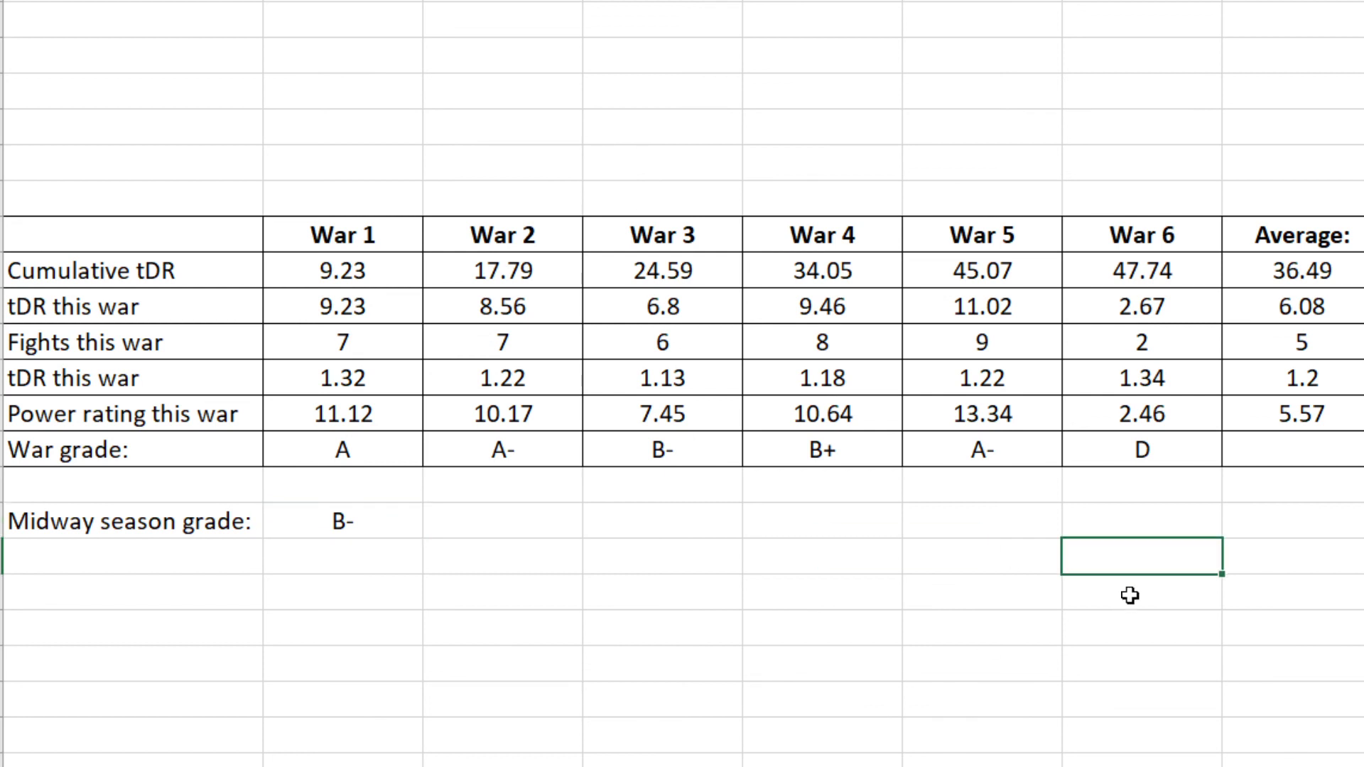
{"action": "left_click", "coordinate": [984, 559]}
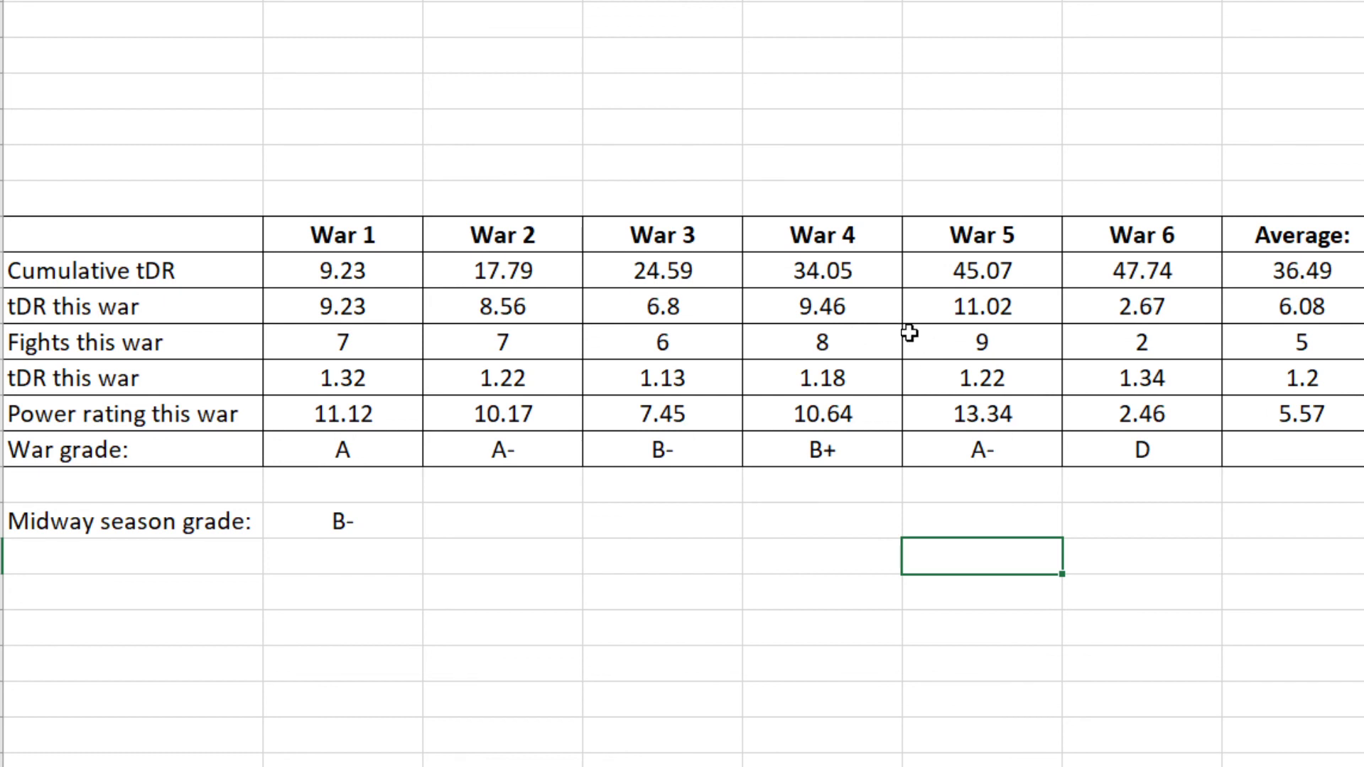
{"action": "left_click", "coordinate": [862, 542]}
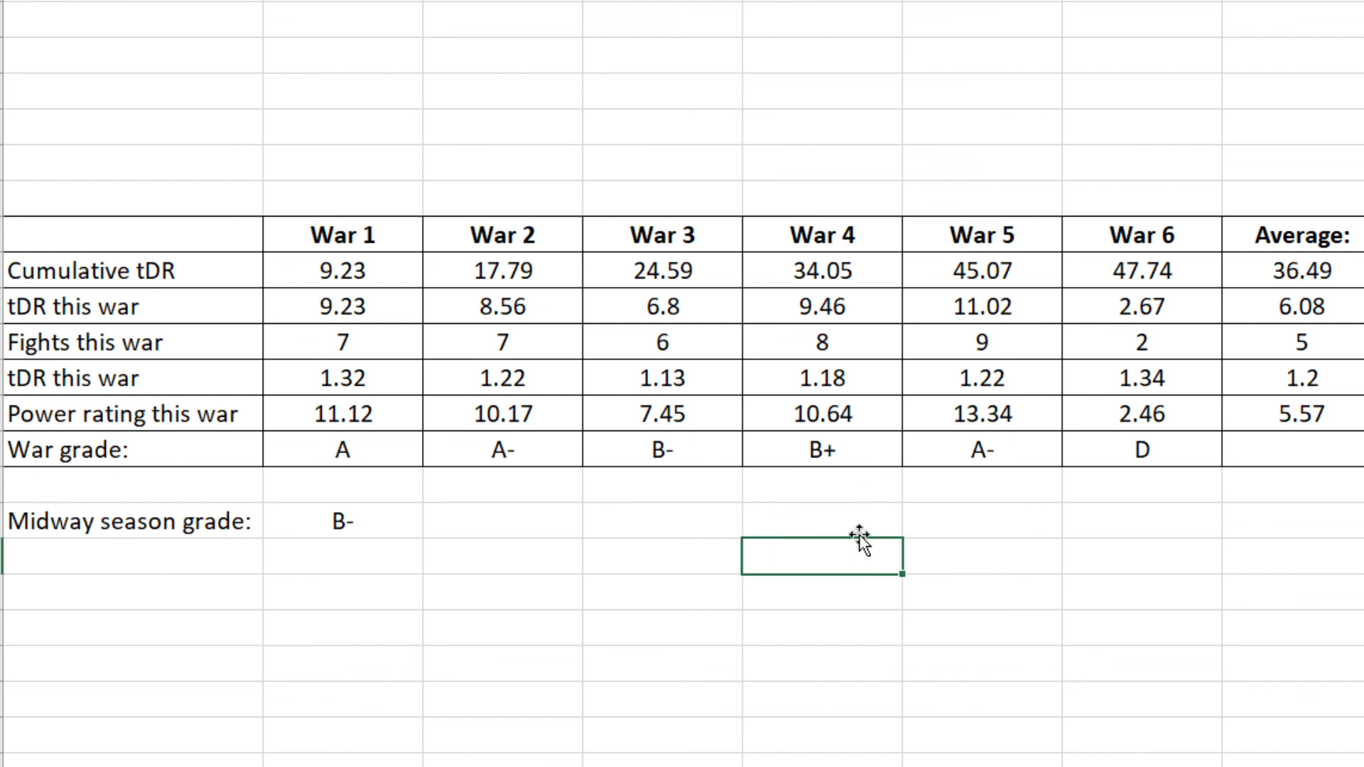